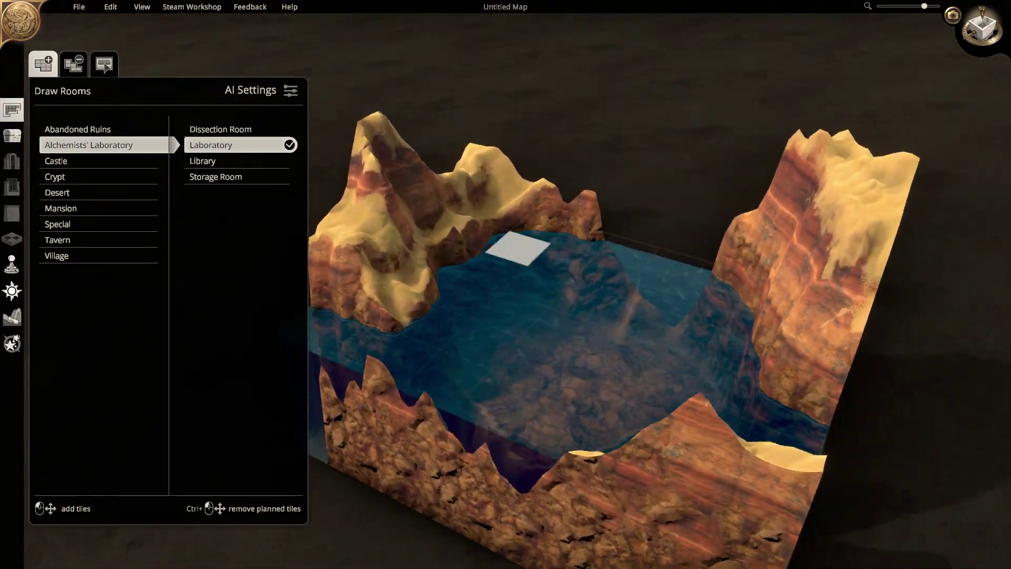
- Open the terrain editing tools for the flooded mountain map
click(11, 317)
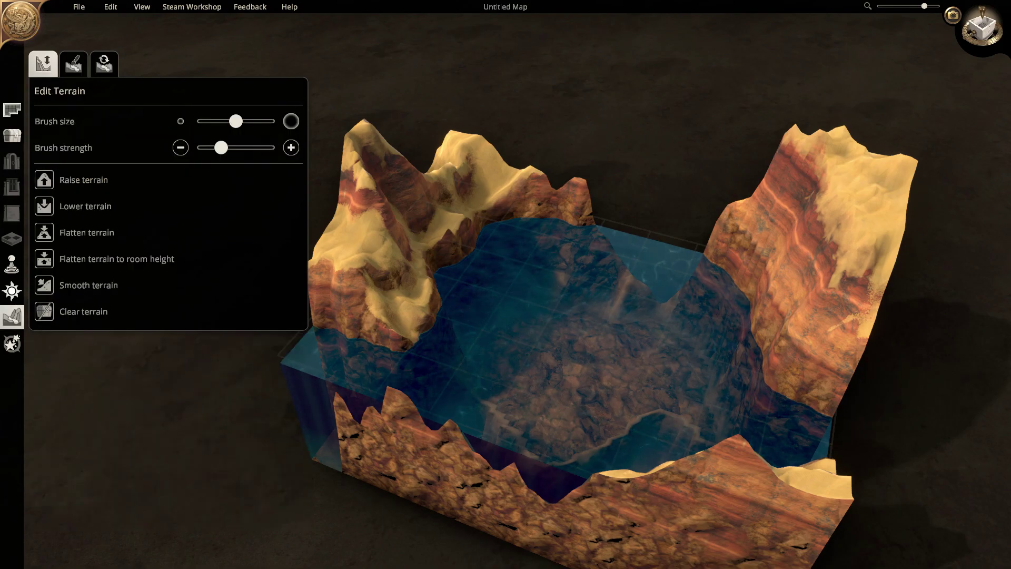
mouse_move(324, 443)
mouse_down()
mouse_move(409, 248)
mouse_move(526, 267)
mouse_move(458, 309)
mouse_move(447, 204)
mouse_move(318, 316)
mouse_move(309, 428)
mouse_move(329, 298)
mouse_move(350, 264)
mouse_move(513, 300)
mouse_move(519, 372)
mouse_move(723, 319)
mouse_move(659, 271)
mouse_move(659, 294)
mouse_move(548, 364)
mouse_move(780, 327)
mouse_move(688, 339)
mouse_move(727, 366)
mouse_move(684, 353)
mouse_move(490, 358)
mouse_move(309, 339)
mouse_up()
right_drag(310, 339, 719, 310)
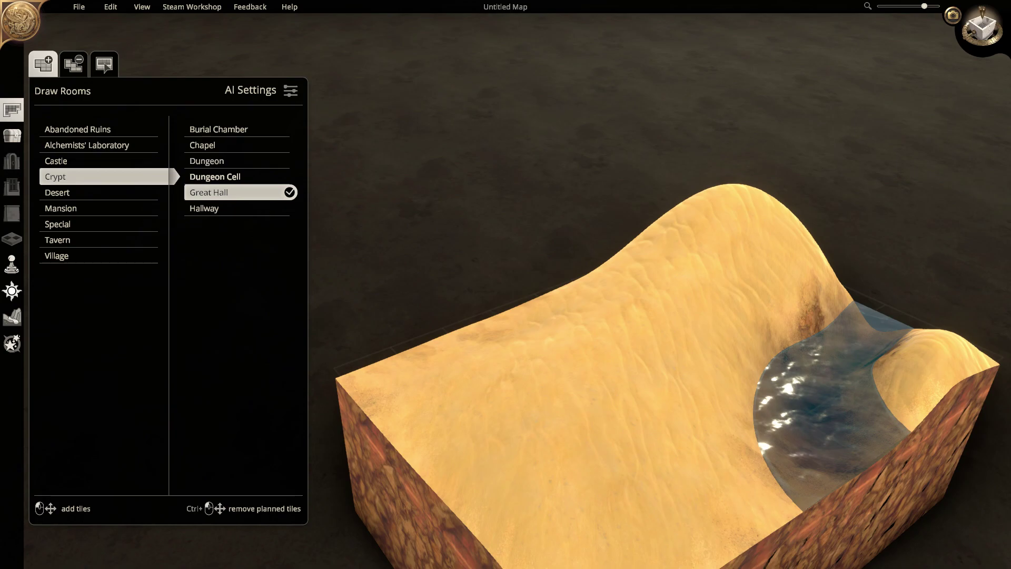
- Draw a Crypt Dungeon room on the sand slope at the end away from the water
click(214, 161)
drag(464, 383, 565, 340)
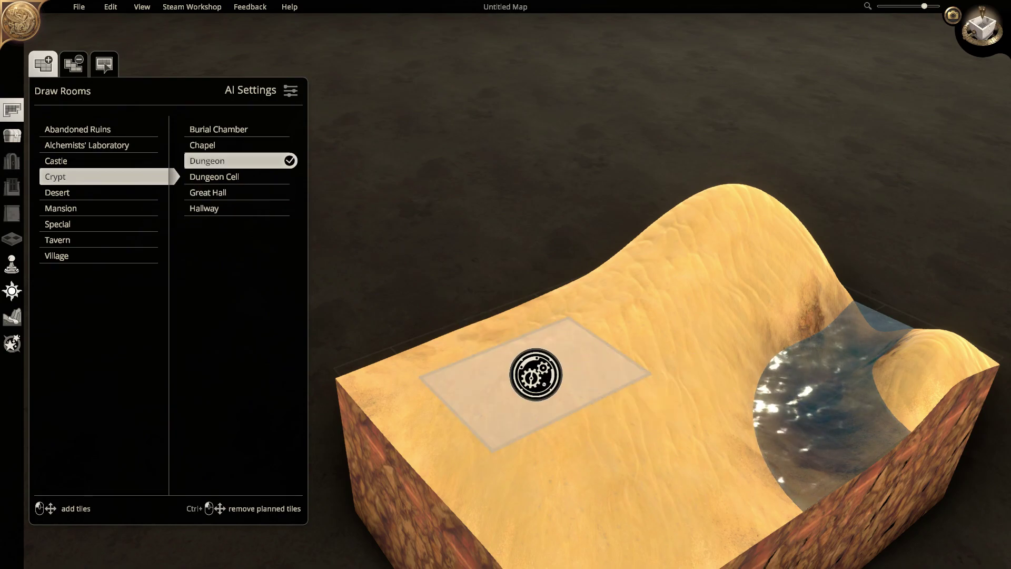
middle_drag(598, 382, 469, 403)
scroll(459, 417, up, 2)
right_drag(533, 422, 580, 422)
- Add a Crypt Dungeon Cell adjoining the dungeon on the side towards the water
middle_drag(780, 432, 971, 395)
right_drag(427, 212, 400, 262)
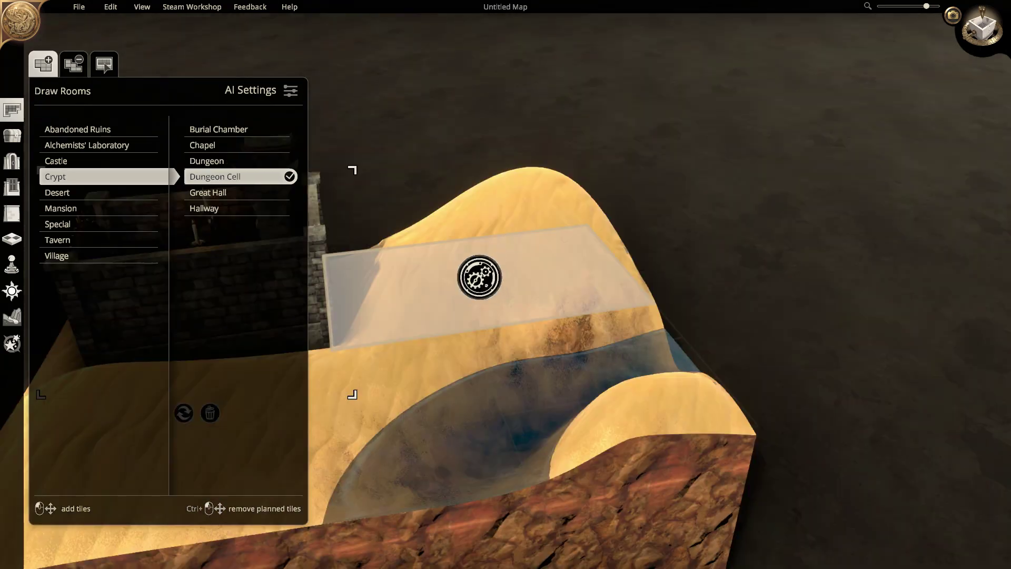
right_drag(383, 413, 488, 390)
middle_drag(488, 366, 712, 313)
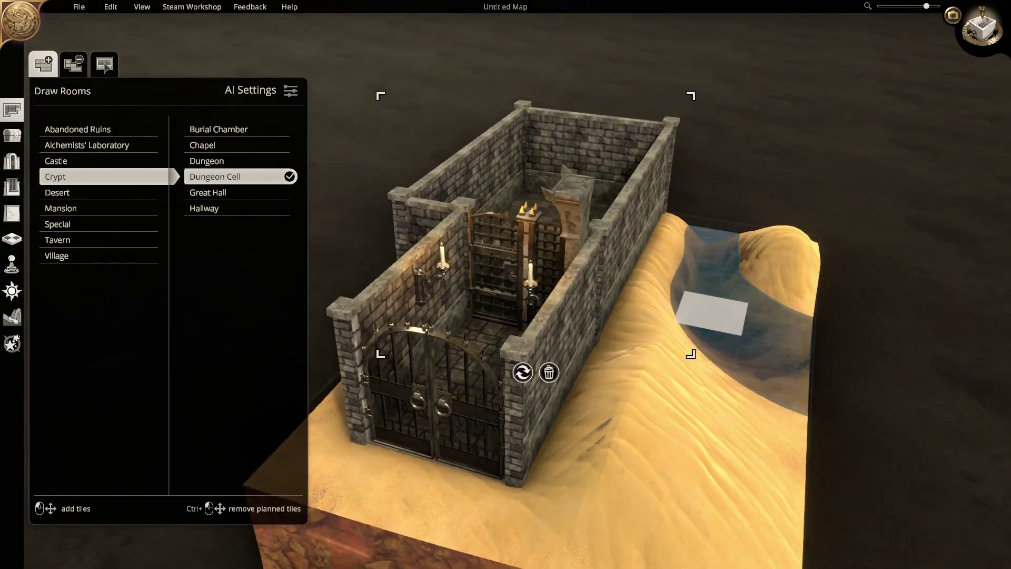
click(98, 241)
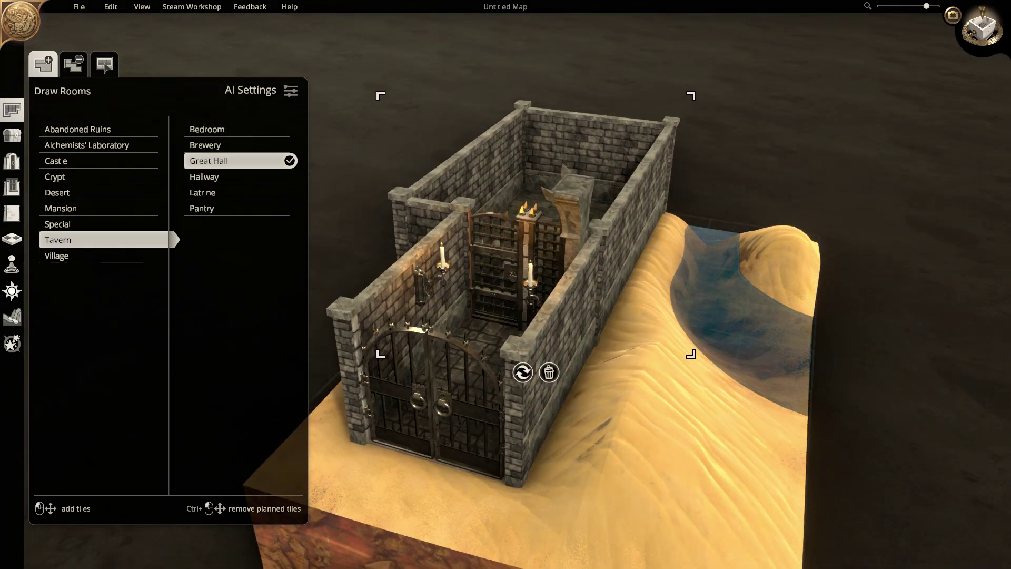
click(99, 256)
click(12, 137)
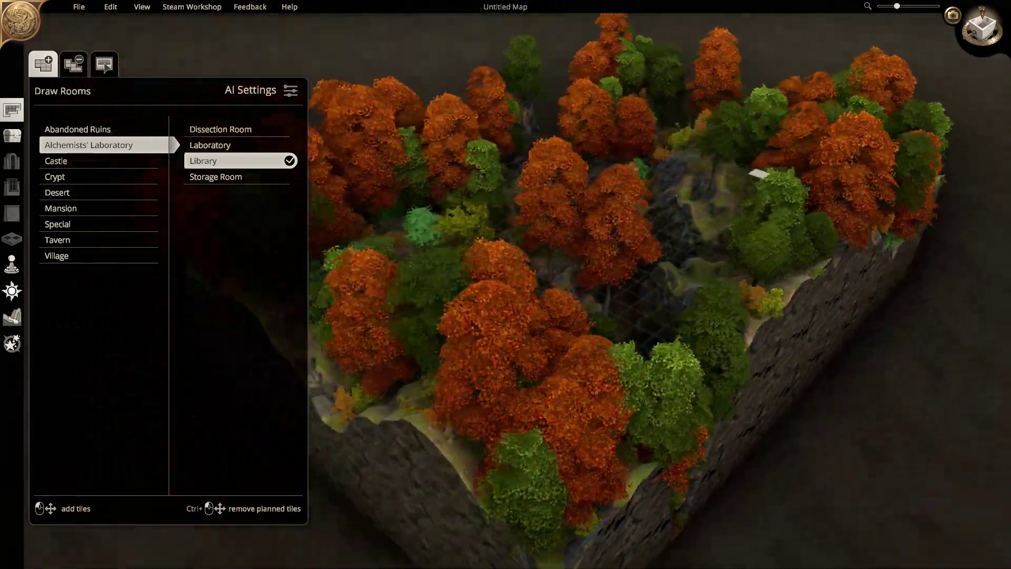
- Draw a 3 x 4 Village Park at the corner of the forest map, with a Village Garden beside it
middle_drag(760, 173, 564, 225)
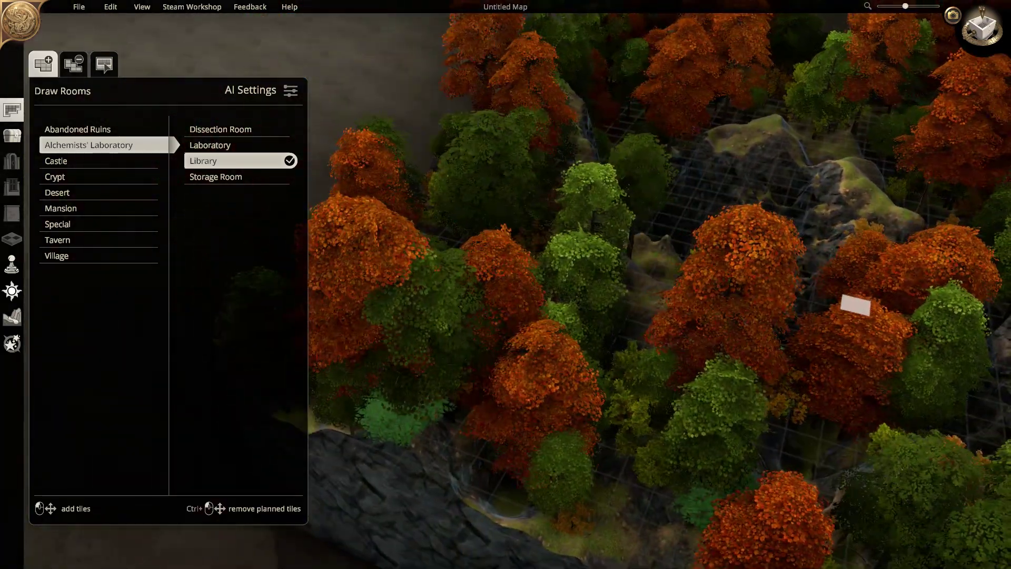
click(56, 161)
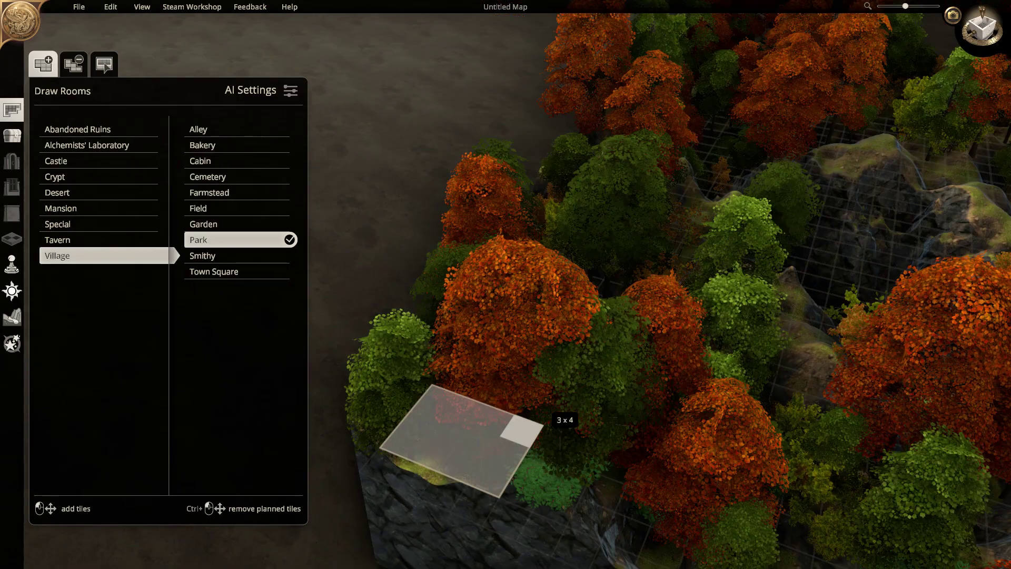
drag(398, 460, 520, 428)
middle_drag(596, 429, 704, 317)
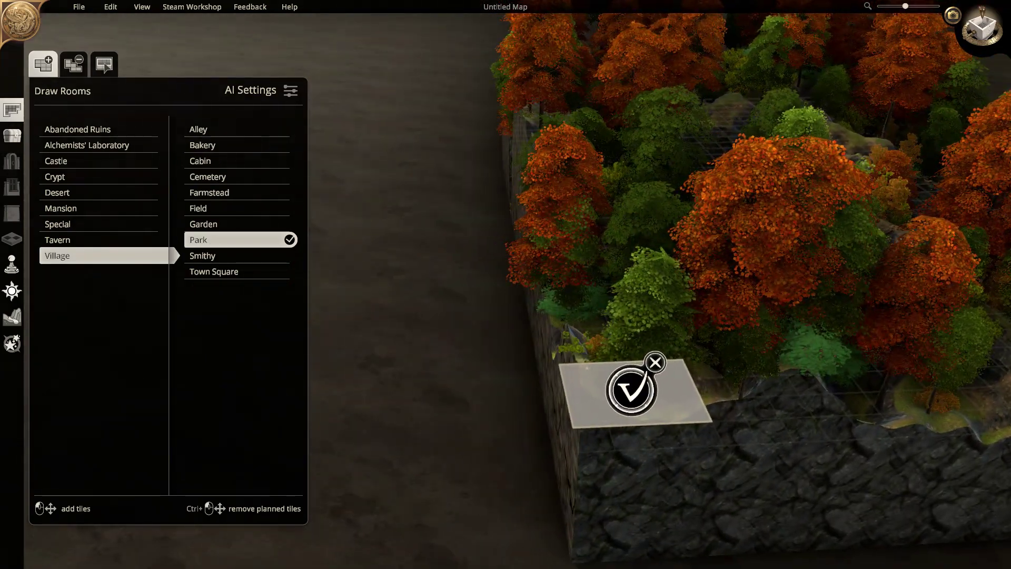
middle_drag(839, 427, 976, 453)
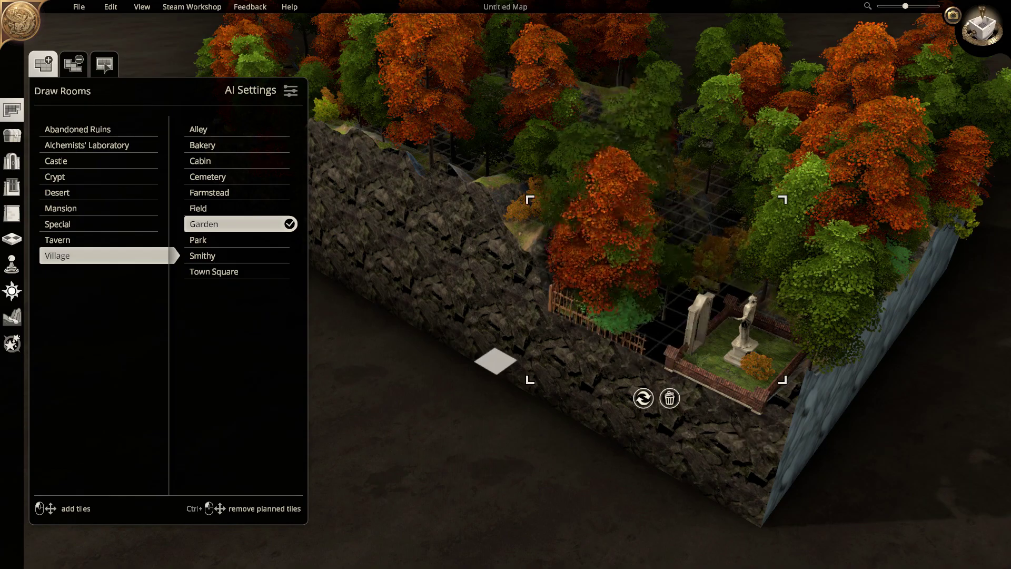
middle_drag(516, 348, 727, 373)
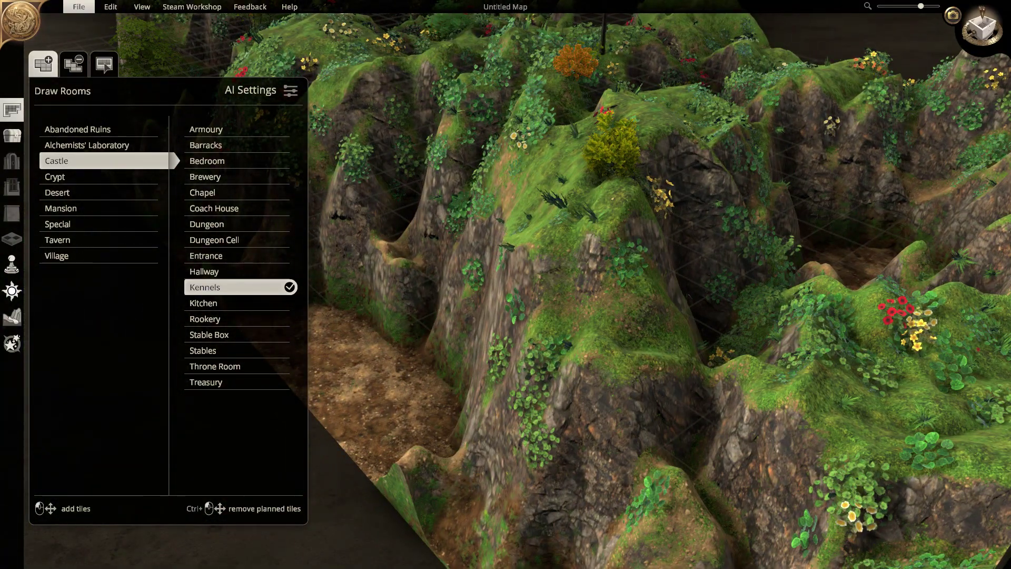
- Begin a new print map with No Vegetation, and open its room placement and water options
click(79, 6)
click(87, 24)
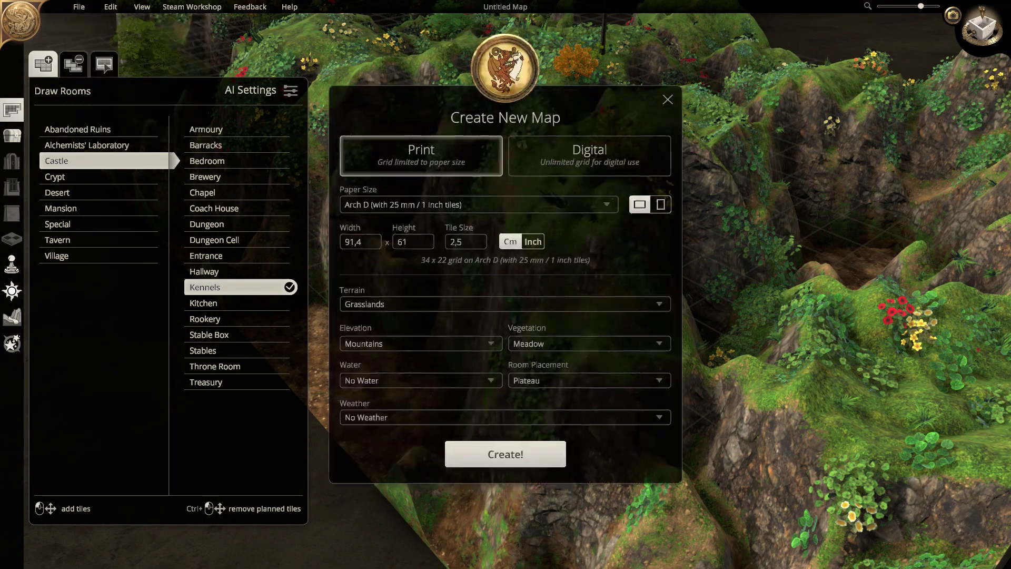
click(590, 344)
click(550, 367)
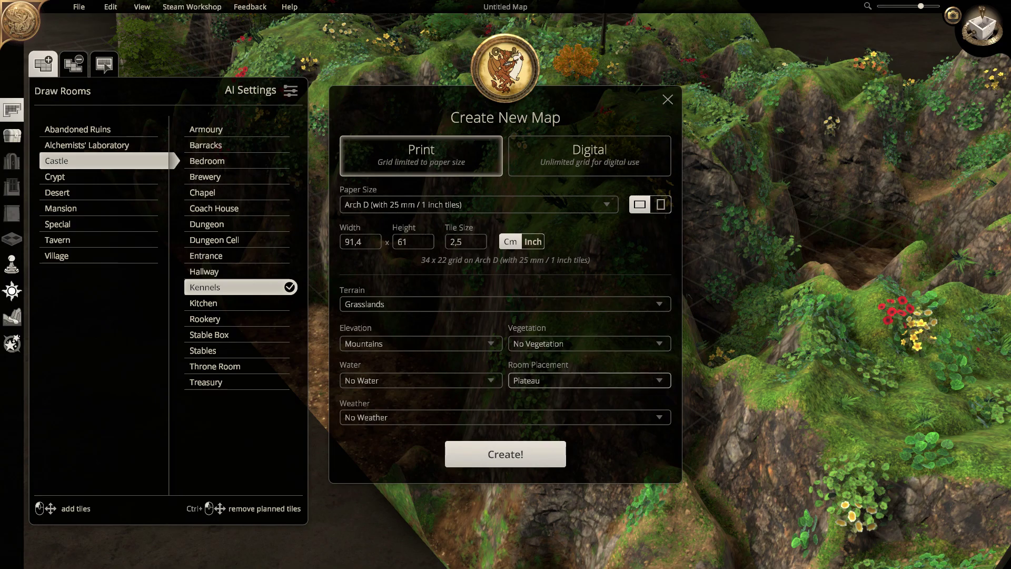
click(589, 381)
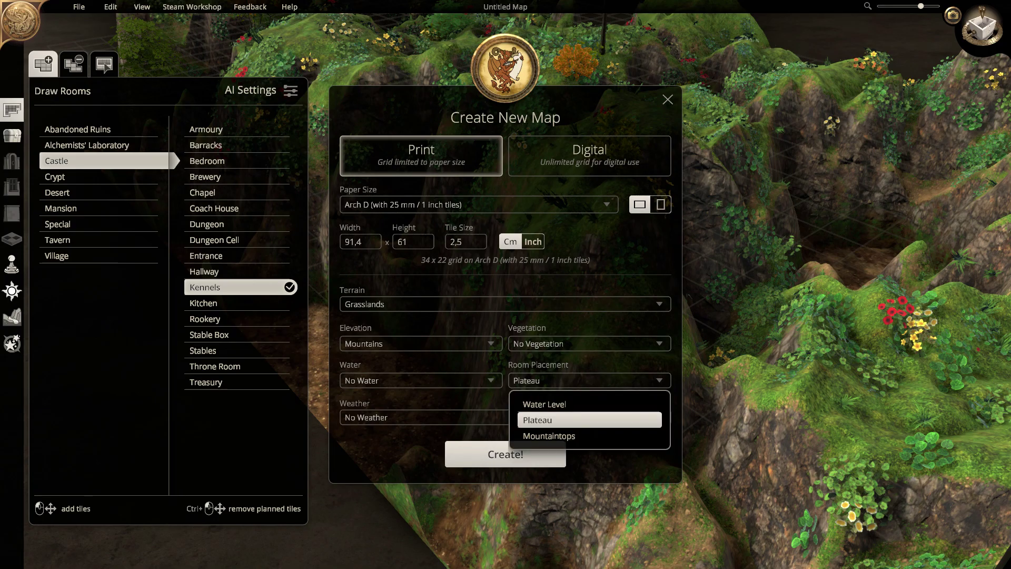
click(420, 381)
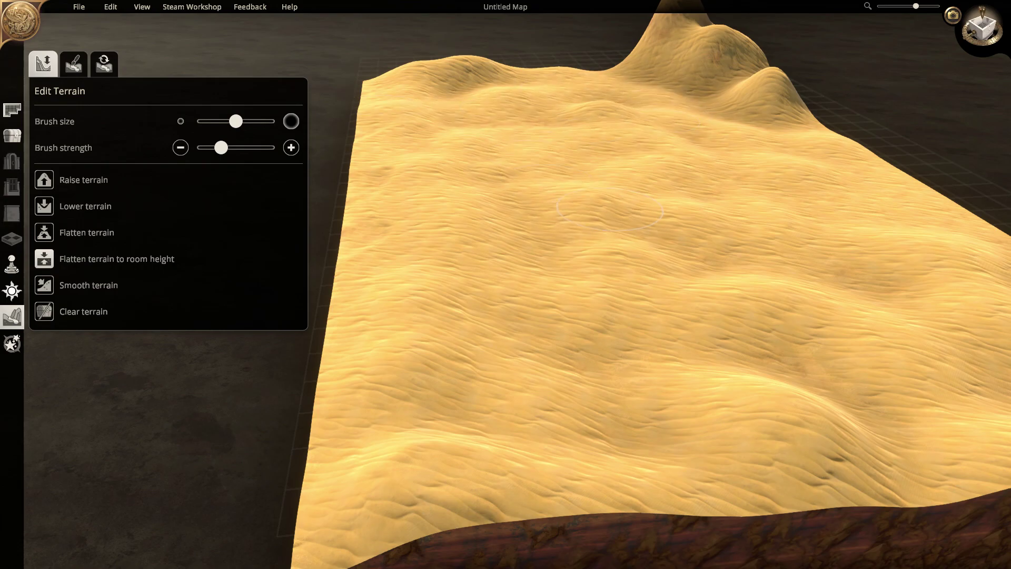
- Flatten part of the dunes to room height and draw a Special Ice Palace room near the far corner of the desert map
mouse_move(610, 210)
mouse_down()
mouse_move(490, 380)
mouse_move(295, 316)
mouse_up()
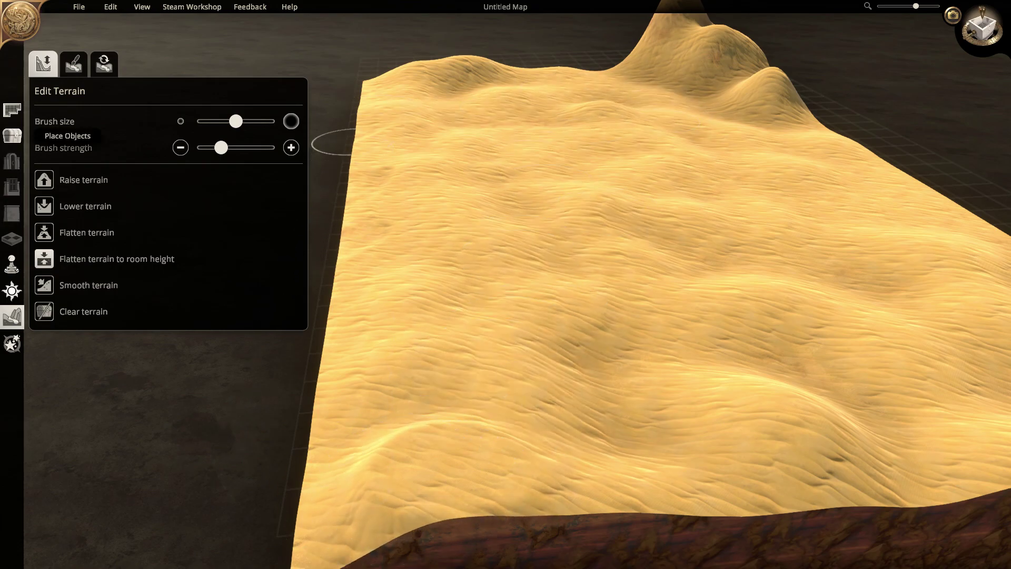
click(12, 109)
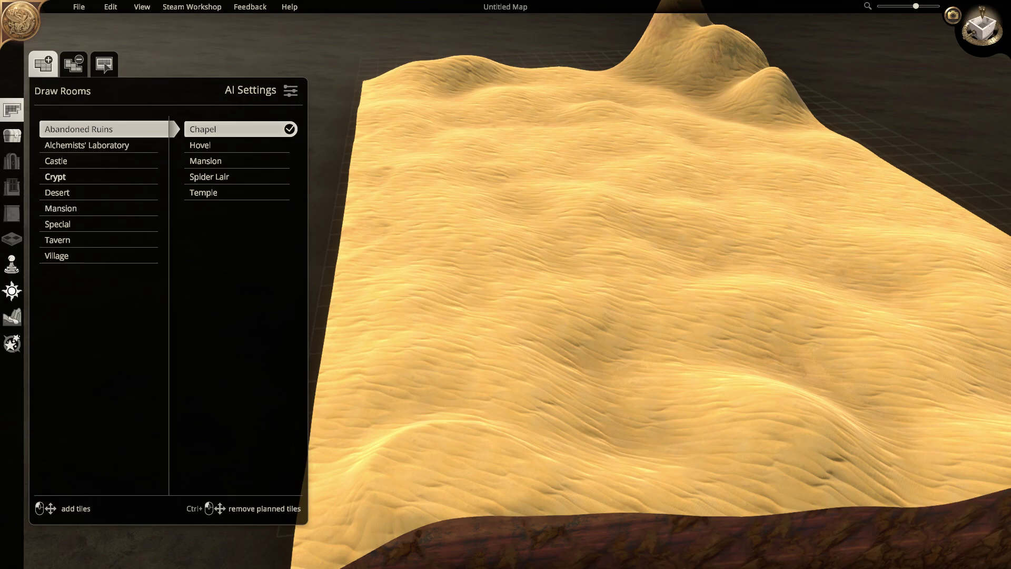
click(58, 224)
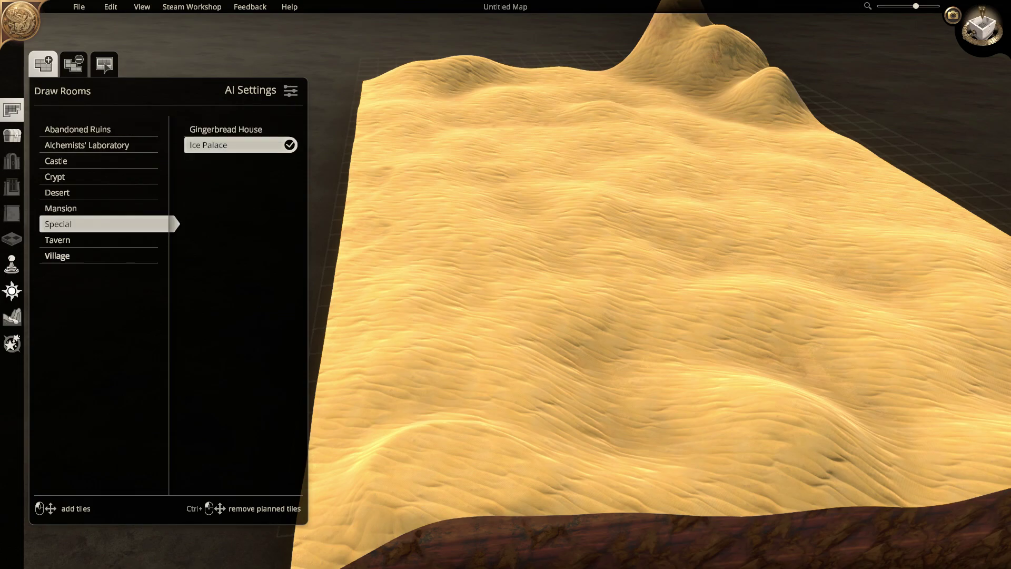
click(57, 256)
click(57, 240)
click(58, 225)
key(w)
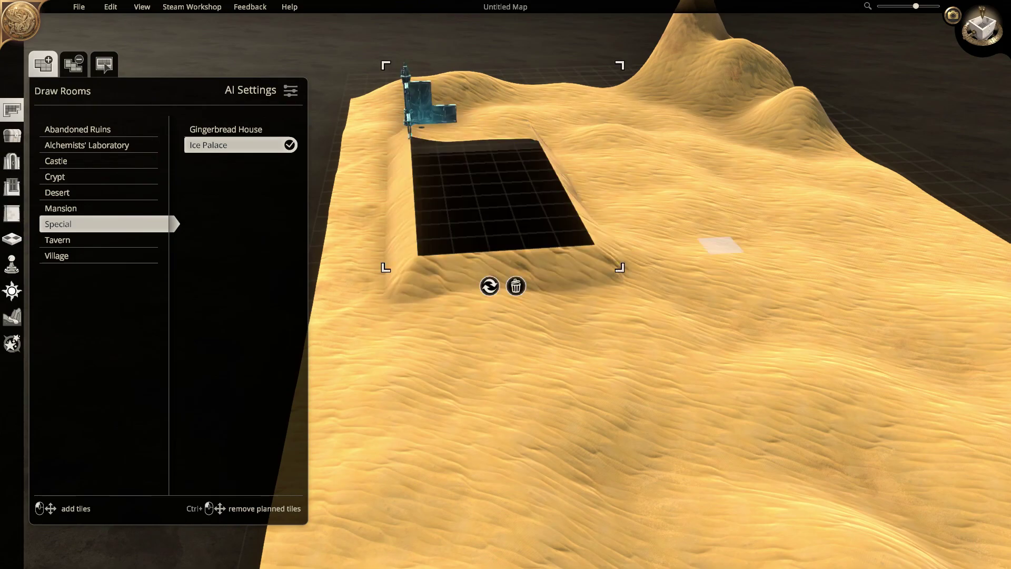
middle_drag(684, 203, 517, 246)
key(w)
key(s)
key(s)
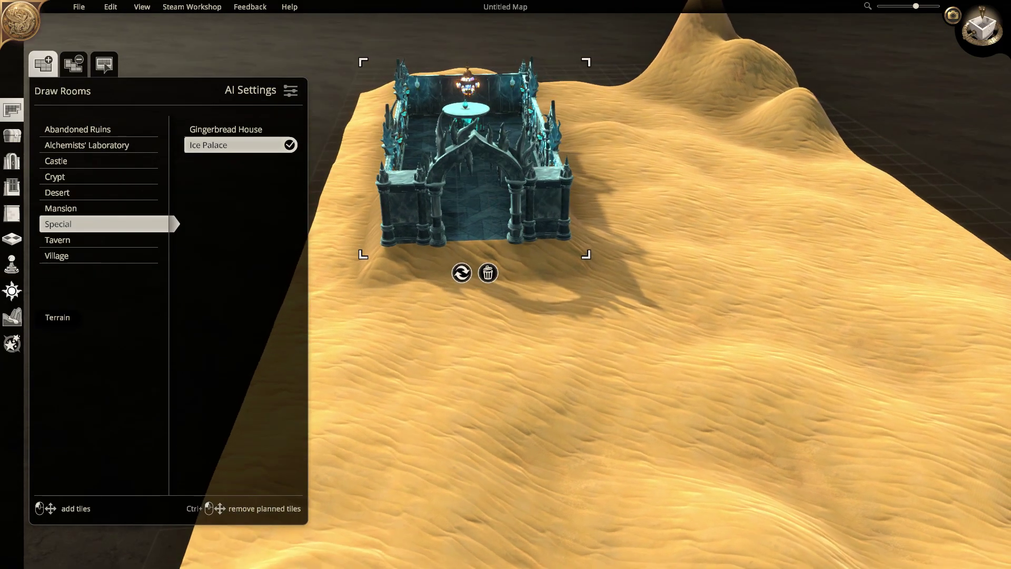
- Lower the terrain into a trench between the Ice Palace and the nearby map edge
click(11, 317)
key(a)
key(w)
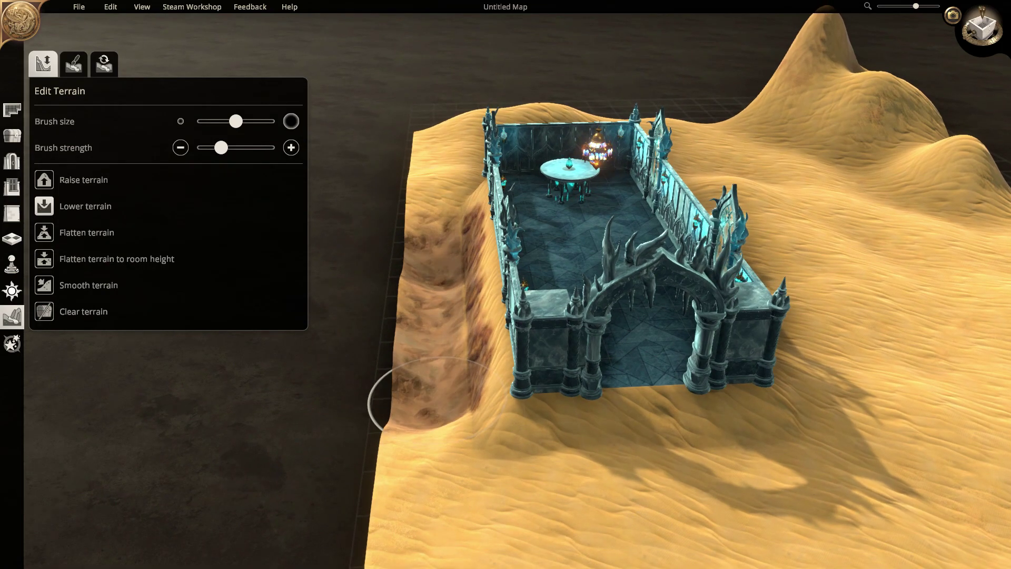
key(d)
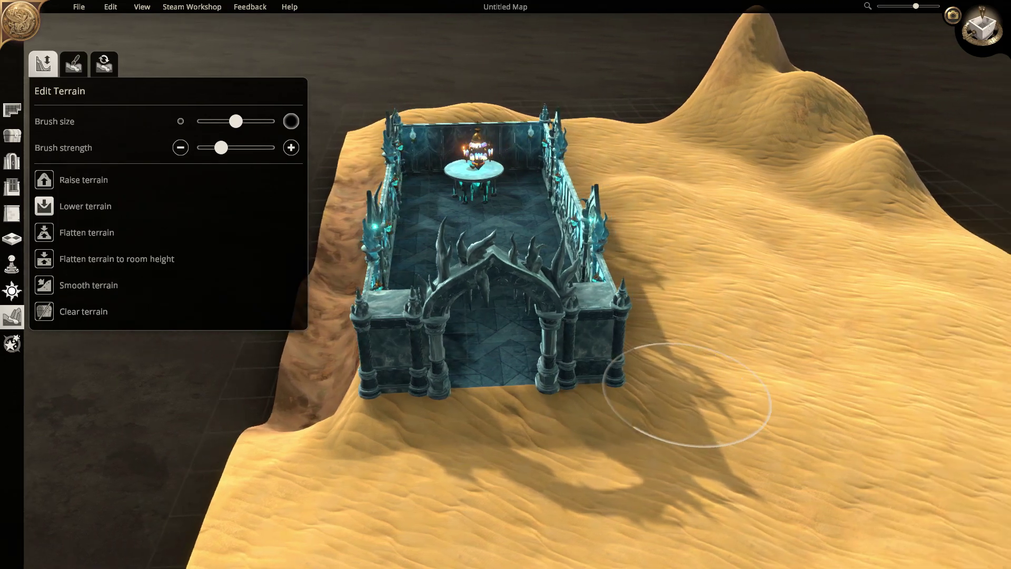
- Lower the terrain along the palace's opposite long side and both front corners, leaving a sand path to the entrance
middle_drag(689, 395, 329, 309)
key(a)
drag(407, 328, 386, 323)
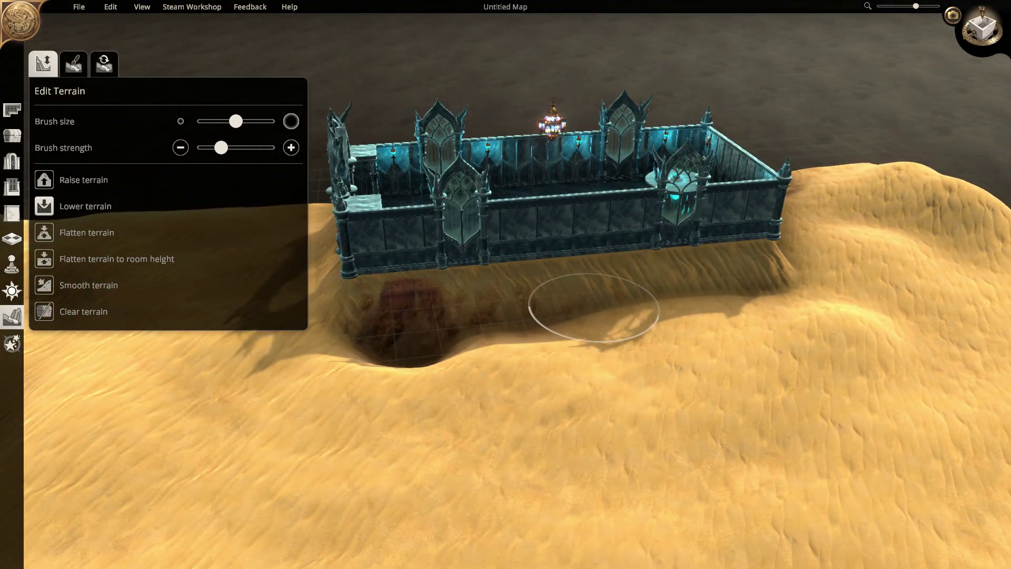
mouse_move(457, 331)
mouse_down()
mouse_move(745, 292)
mouse_move(592, 343)
mouse_move(597, 266)
mouse_up()
key(d)
key(w)
mouse_move(611, 279)
right_down()
mouse_move(609, 305)
mouse_move(463, 327)
right_up()
drag(463, 327, 542, 327)
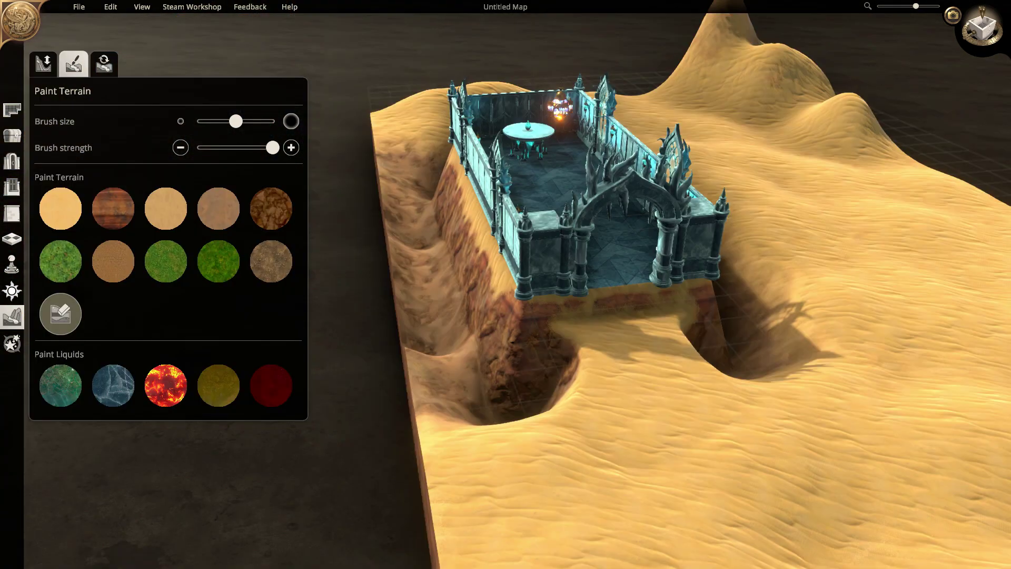
- Fill the trenches around the Ice Palace with the cracked-ice liquid
key(w)
click(466, 393)
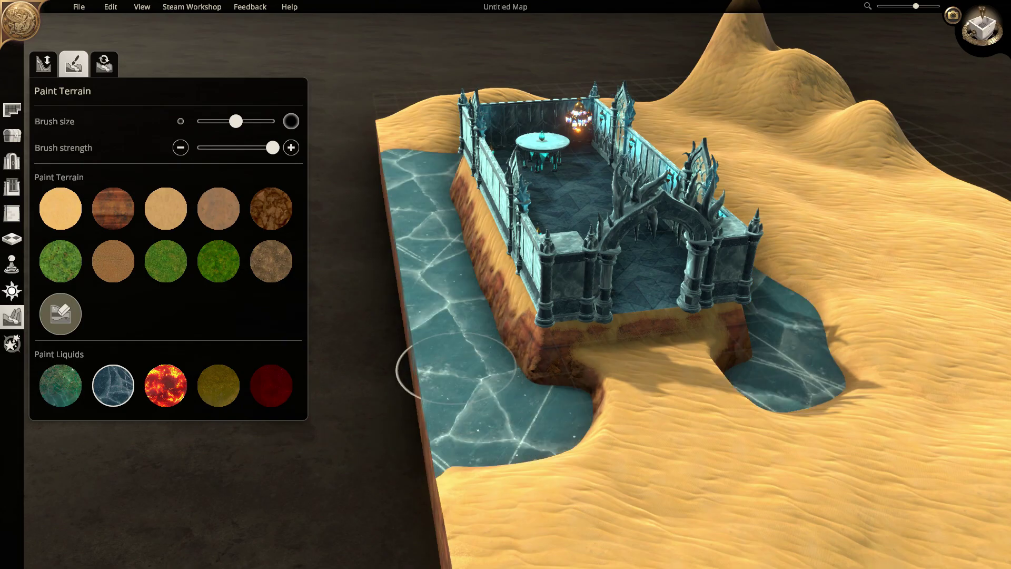
mouse_move(864, 342)
right_down()
mouse_move(790, 284)
mouse_move(575, 216)
mouse_move(446, 217)
right_up()
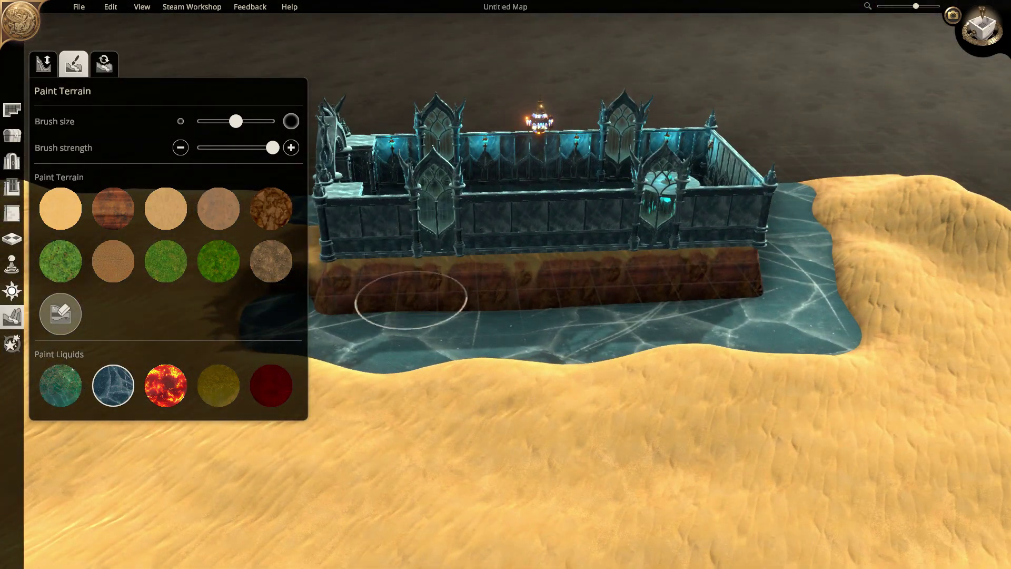
right_drag(410, 299, 567, 294)
key(s)
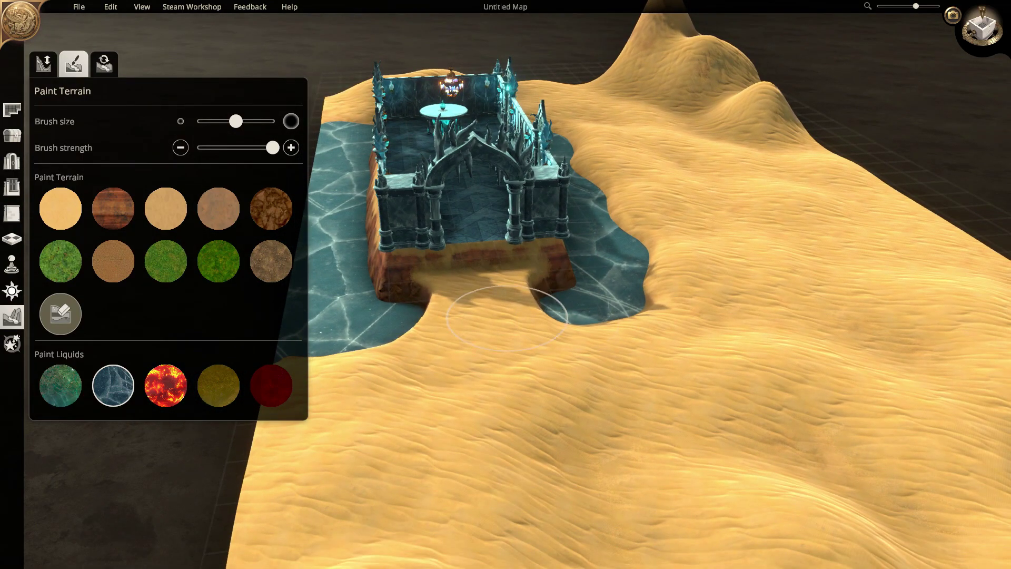
click(12, 187)
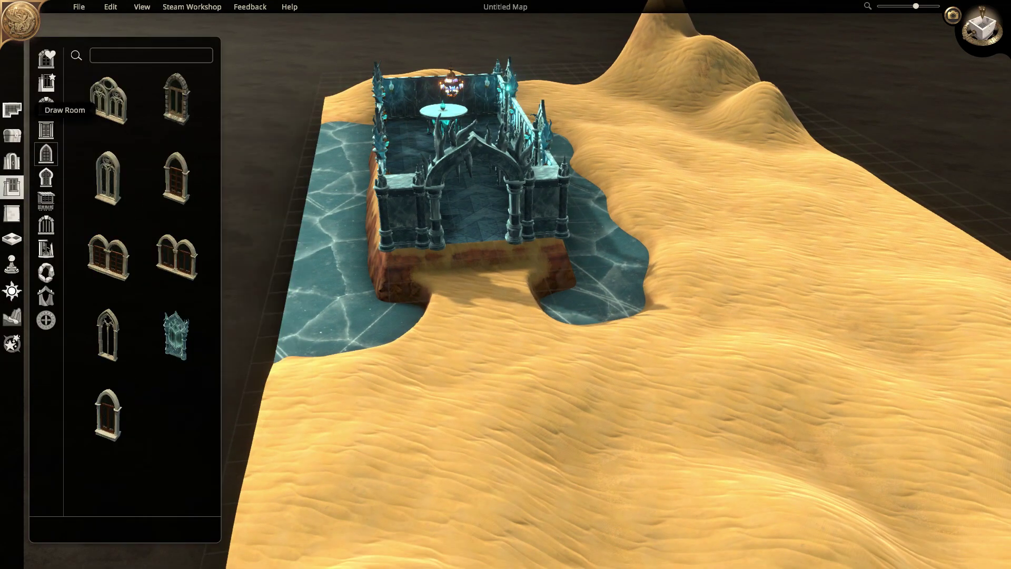
click(11, 110)
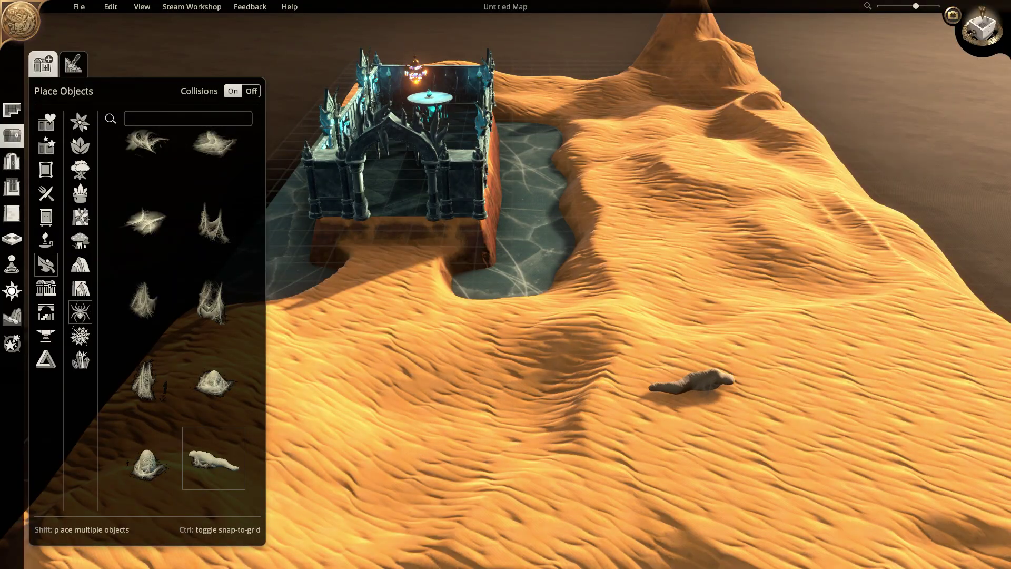
scroll(174, 453, down, 1)
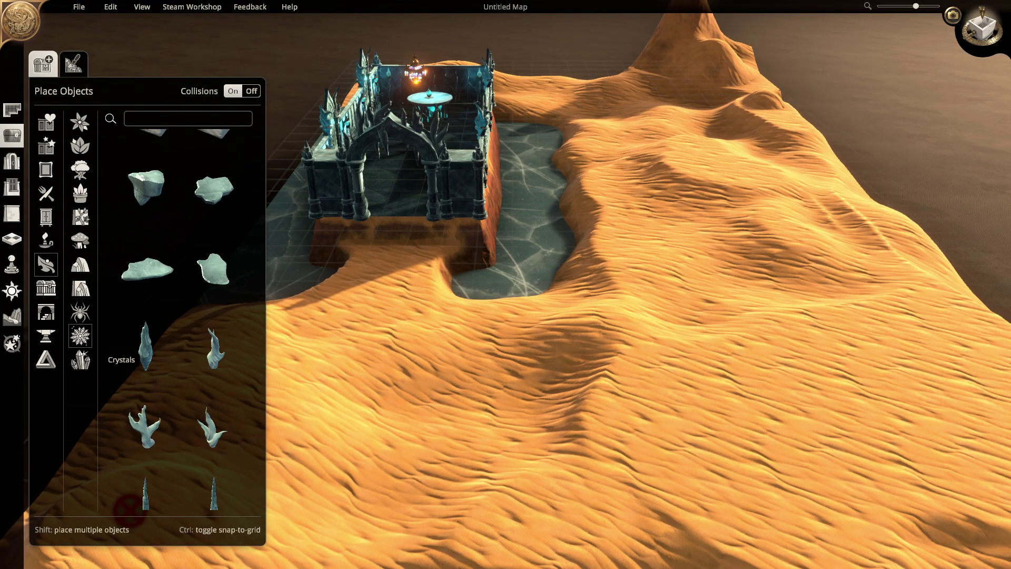
- Place several purple crystals and crystal clusters across the dunes around the Ice Palace
click(80, 360)
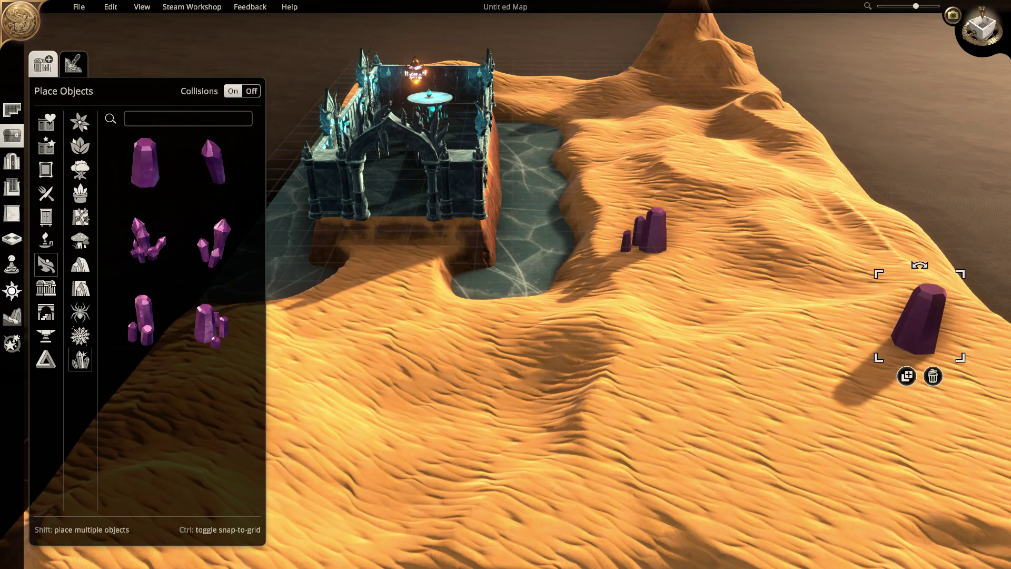
click(148, 240)
key(s)
click(637, 337)
drag(661, 303, 696, 250)
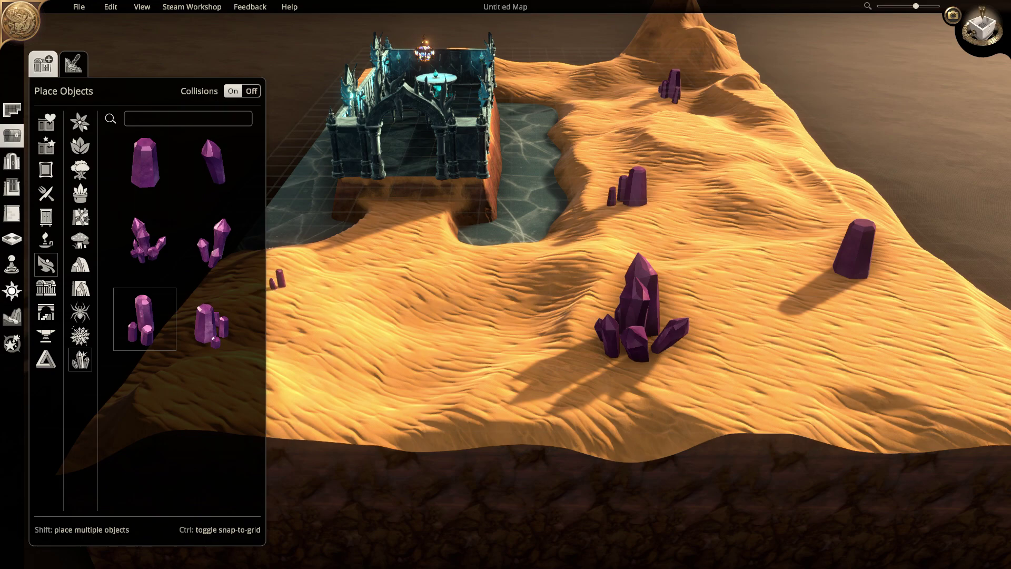
- Place ice stalagmites of different shapes around the palace's frozen moat and enlarge the one near the rear corner
key(a)
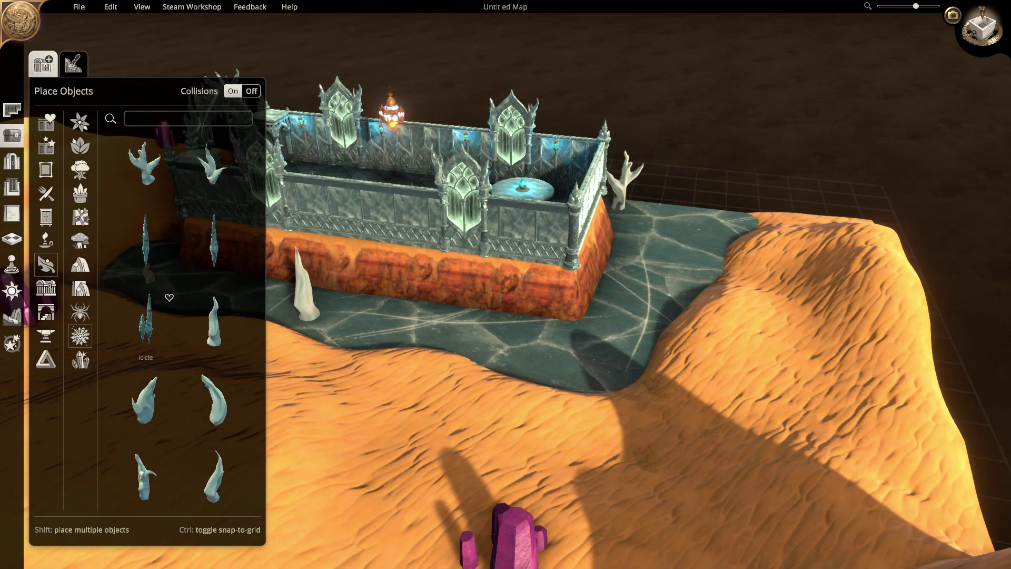
scroll(146, 320, up, 3)
click(214, 200)
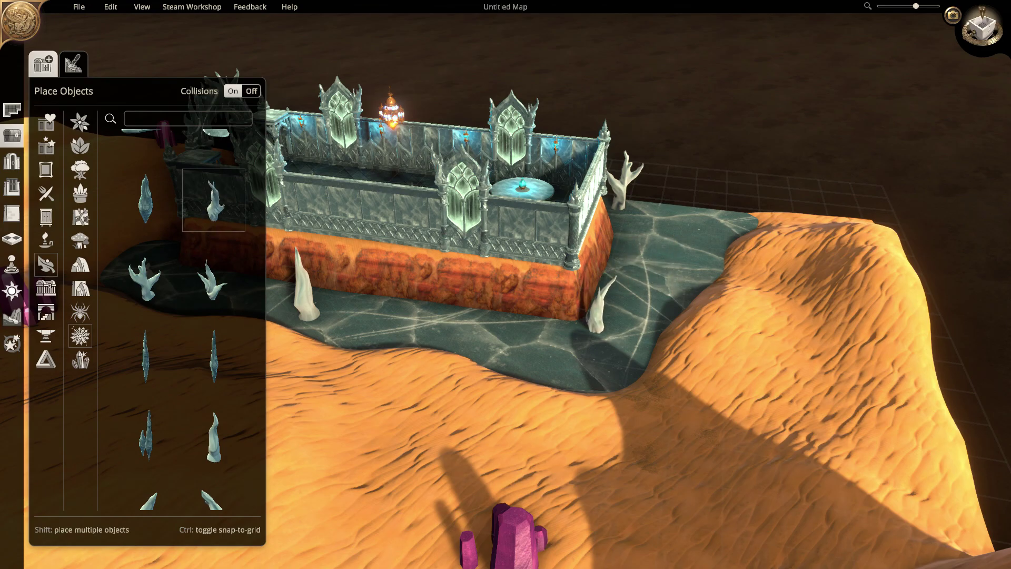
click(600, 313)
drag(624, 355, 668, 385)
middle_drag(668, 385, 885, 390)
scroll(685, 369, down, 3)
middle_drag(685, 369, 727, 316)
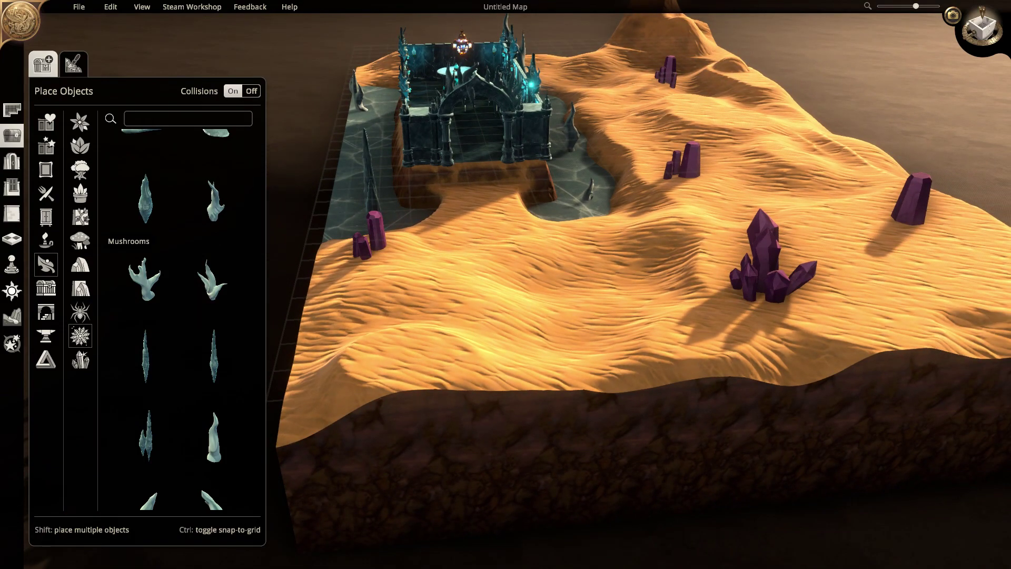
- Scatter glowing pink and blue mushrooms of various sizes among the purple crystals on the dunes
click(80, 241)
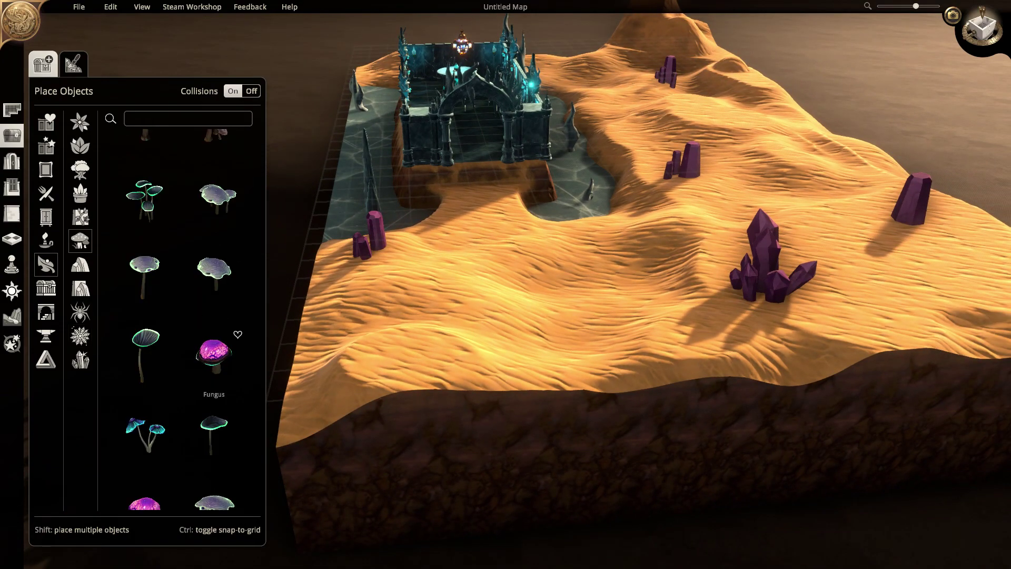
click(214, 353)
click(367, 264)
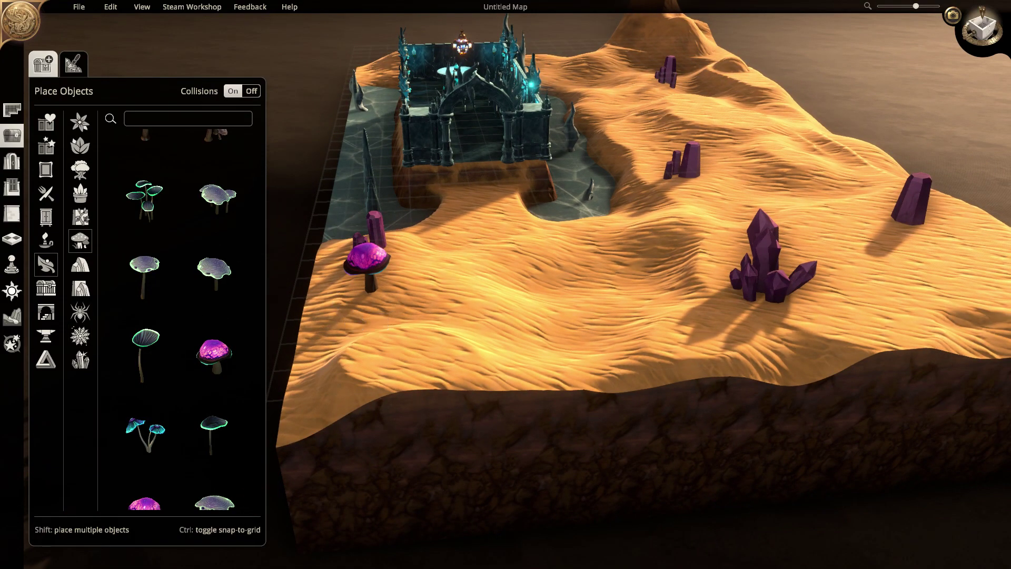
scroll(179, 316, down, 2)
click(145, 429)
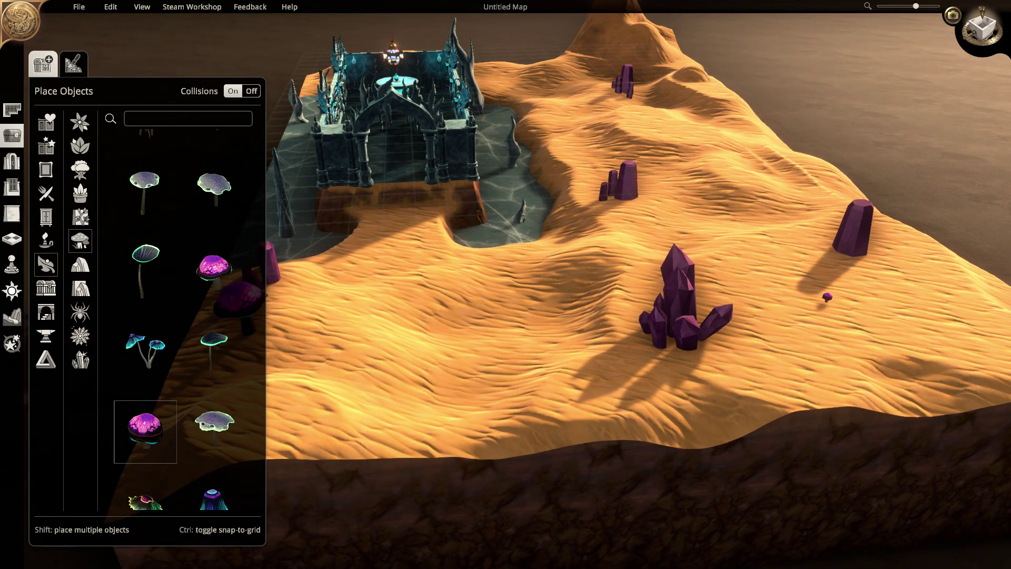
click(827, 297)
scroll(214, 400, down, 1)
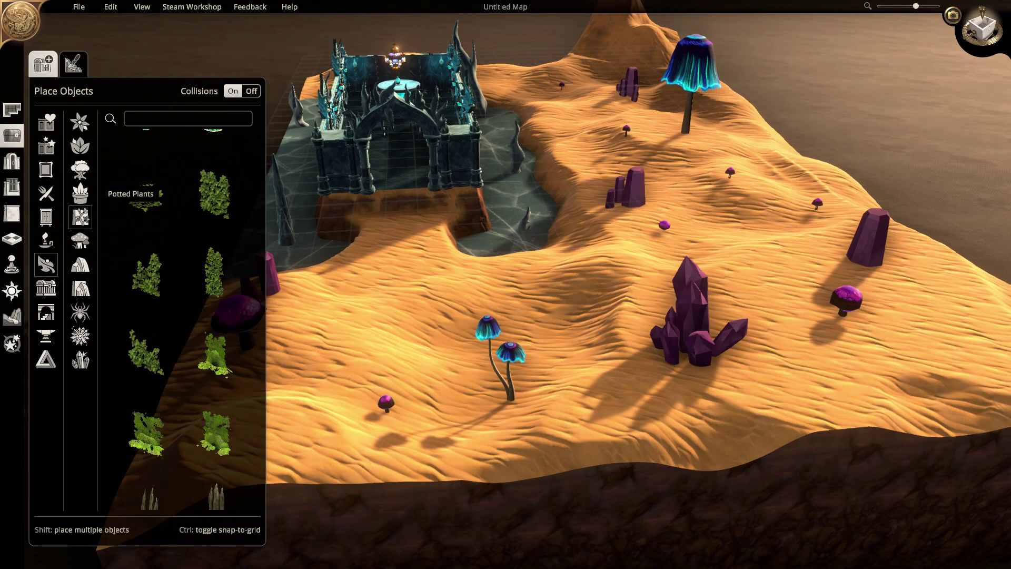
- Place a bare, leafless tree on the dune behind the large crystal cluster and scale it up to giant size
scroll(179, 316, up, 8)
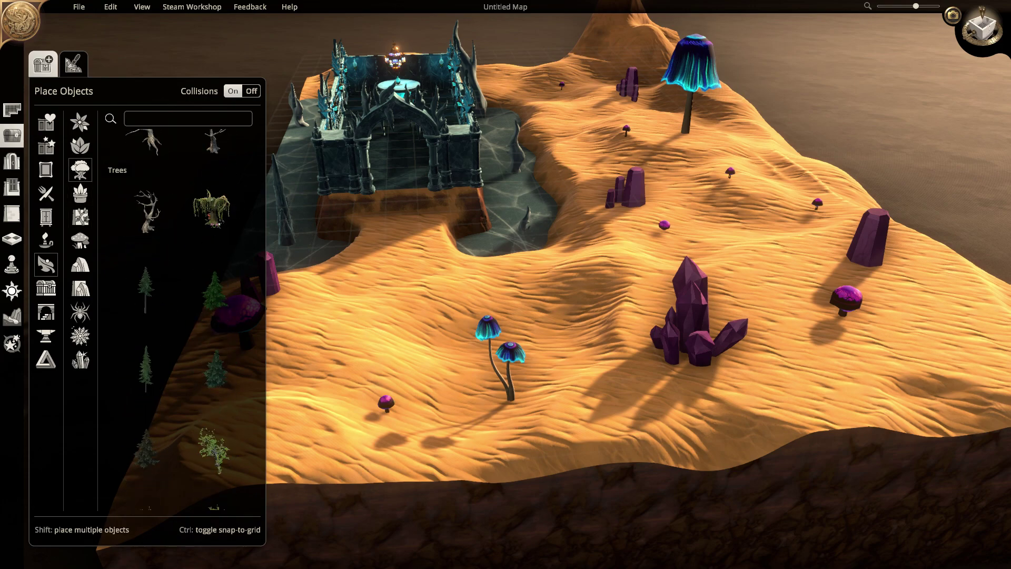
scroll(179, 316, up, 1)
click(214, 174)
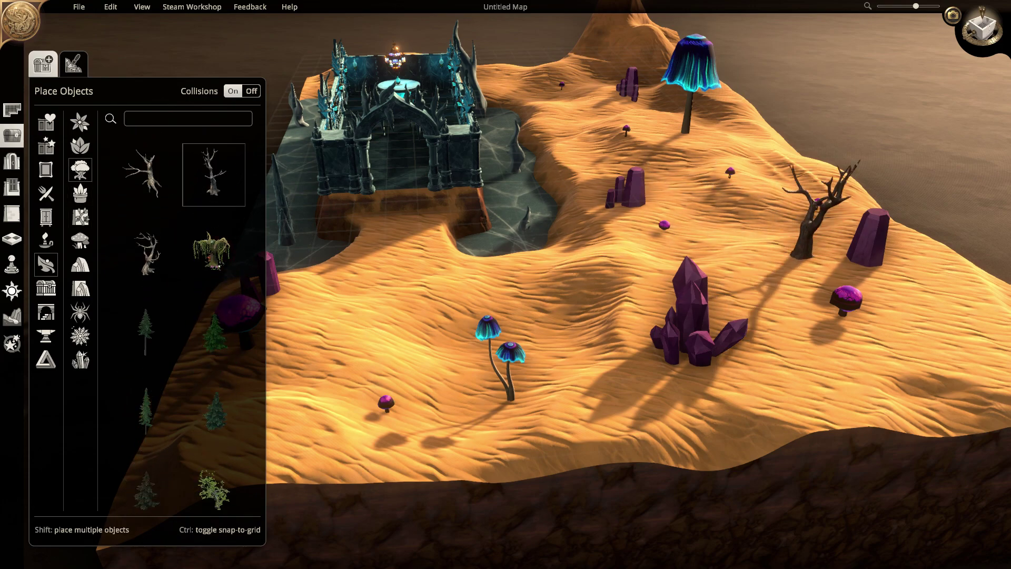
click(769, 270)
drag(900, 144, 961, 29)
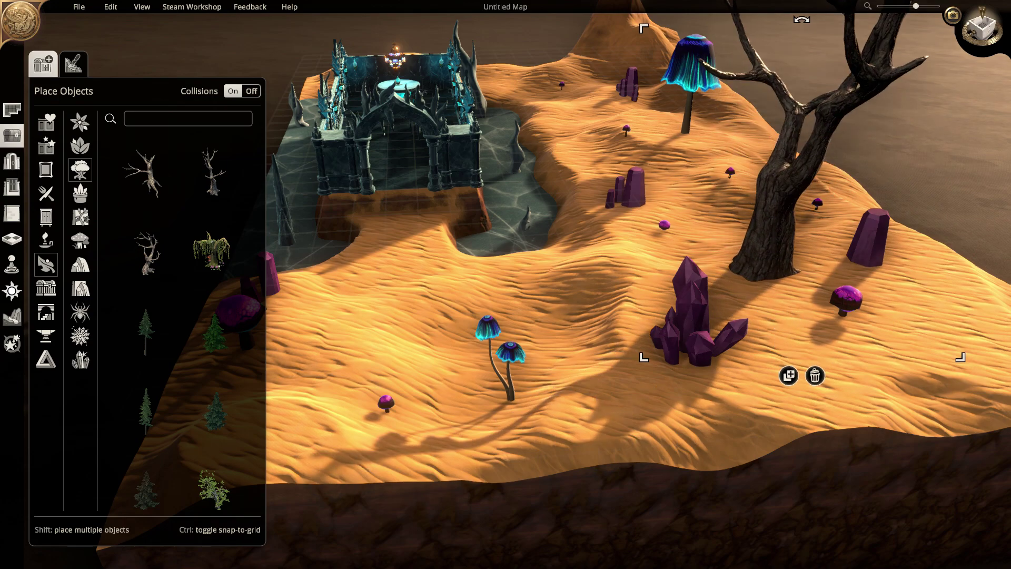
key(w)
scroll(215, 398, down, 1)
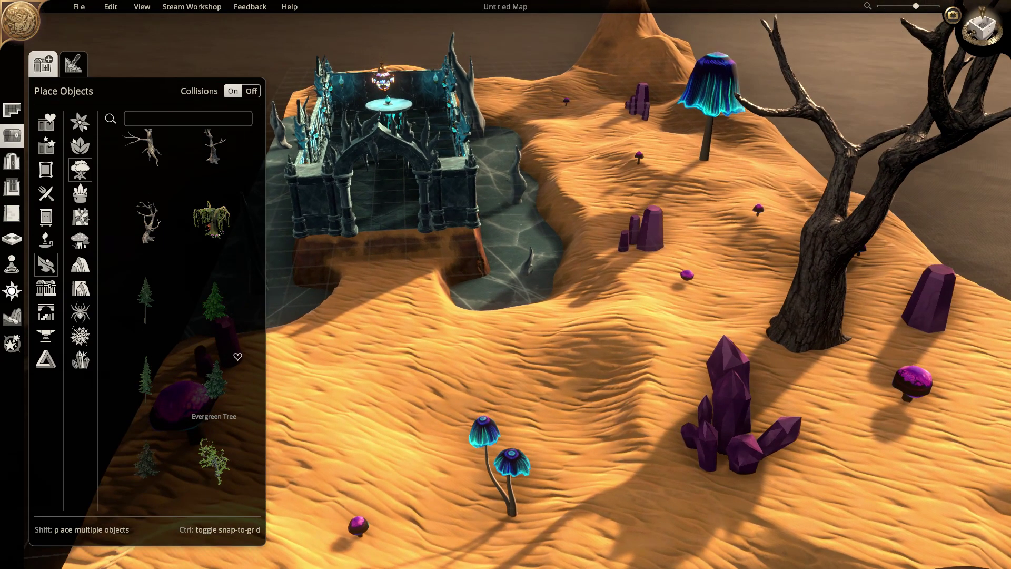
- Browse the natural objects and add cacti of several sizes among the crystals and mushrooms on the dunes
click(81, 264)
scroll(213, 274, down, 2)
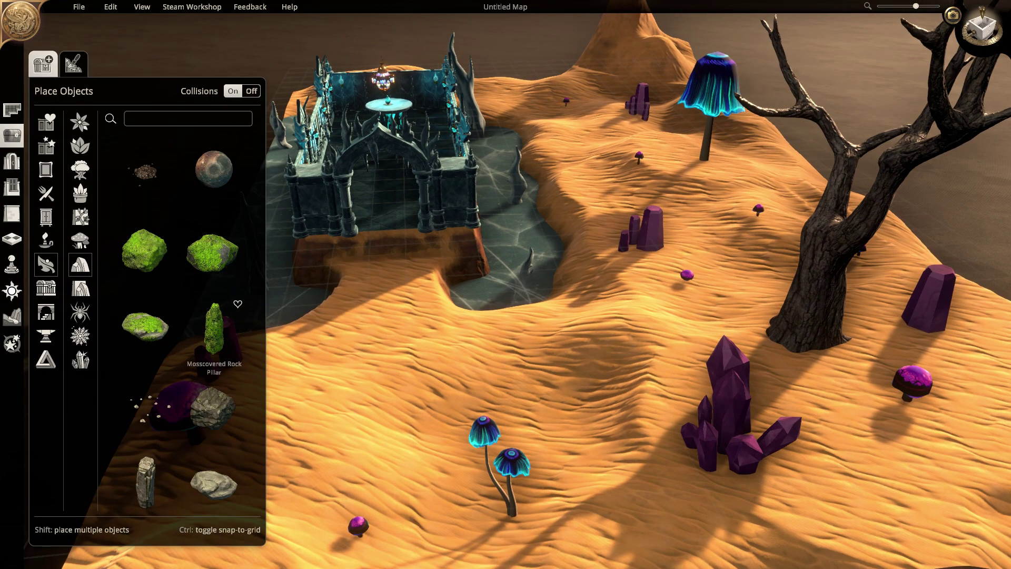
scroll(213, 274, down, 8)
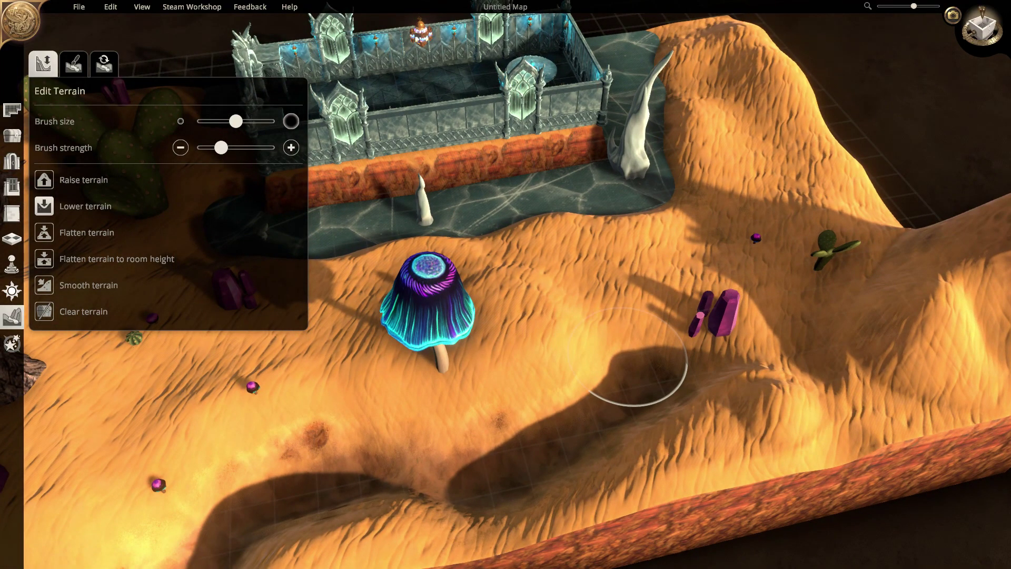
- Extend the trench past the giant blue mushroom to the palace moat and fill it with the cracked-ice liquid
mouse_move(645, 383)
mouse_down()
mouse_move(677, 316)
mouse_move(649, 350)
mouse_move(669, 243)
mouse_up()
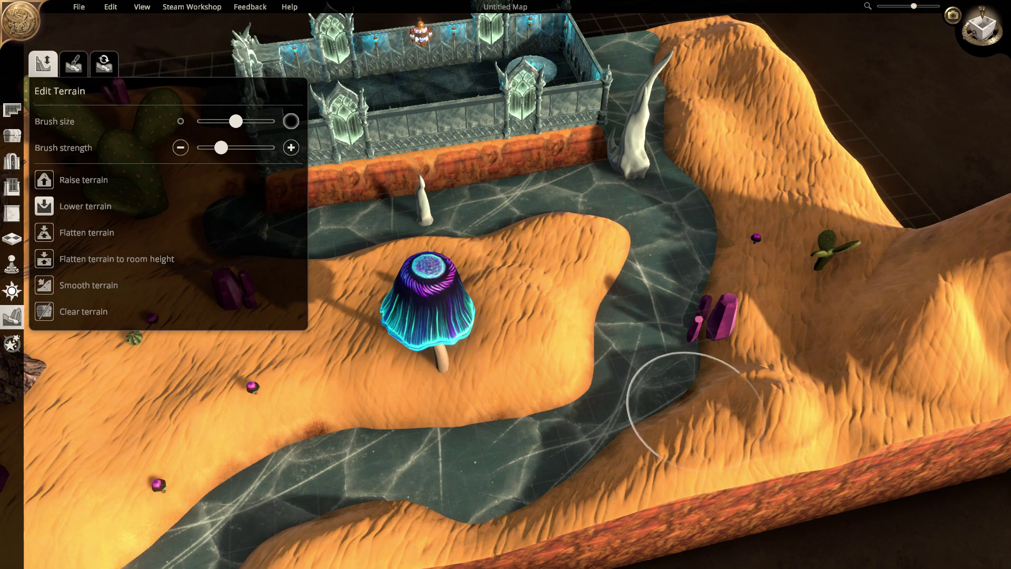
- Lower the map corner in front of the palace into a basin with an inland channel, and raise the sand banks beside it
mouse_move(680, 374)
right_down()
mouse_move(666, 361)
mouse_move(751, 320)
mouse_move(722, 359)
mouse_move(764, 346)
mouse_move(547, 448)
right_up()
key(s)
mouse_move(418, 460)
mouse_down()
mouse_move(441, 475)
mouse_move(611, 374)
mouse_move(440, 440)
mouse_move(339, 388)
mouse_move(553, 400)
mouse_move(371, 395)
mouse_move(463, 402)
mouse_move(553, 456)
mouse_up()
mouse_move(553, 456)
right_down()
mouse_move(591, 350)
mouse_move(629, 340)
right_up()
key(s)
key(d)
mouse_move(416, 388)
mouse_down()
mouse_move(365, 358)
mouse_move(424, 402)
mouse_move(352, 342)
mouse_up()
mouse_move(352, 342)
right_down()
mouse_move(334, 260)
mouse_move(433, 316)
right_up()
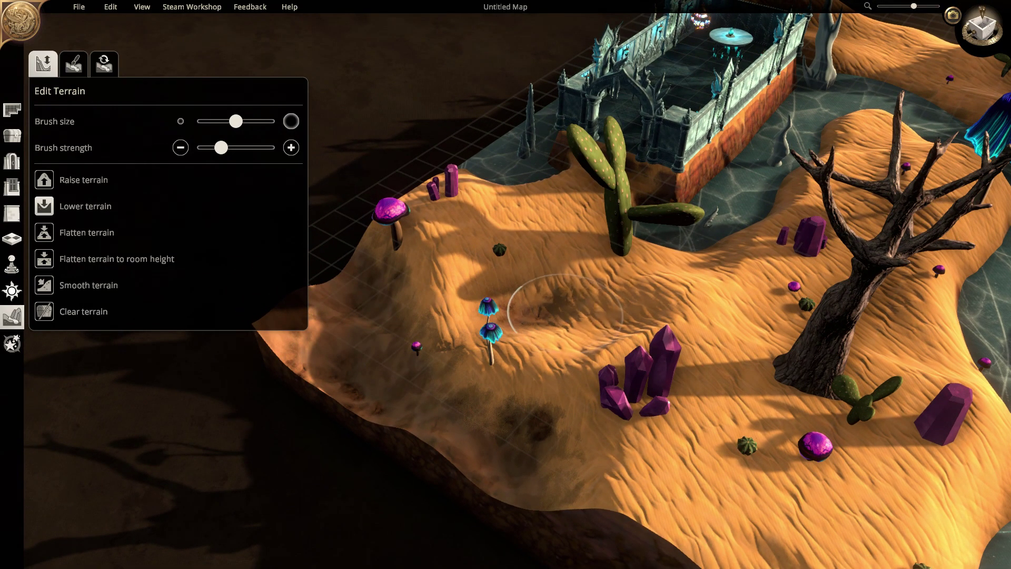
mouse_move(420, 322)
mouse_down()
mouse_move(592, 308)
mouse_move(685, 339)
mouse_move(523, 322)
mouse_up()
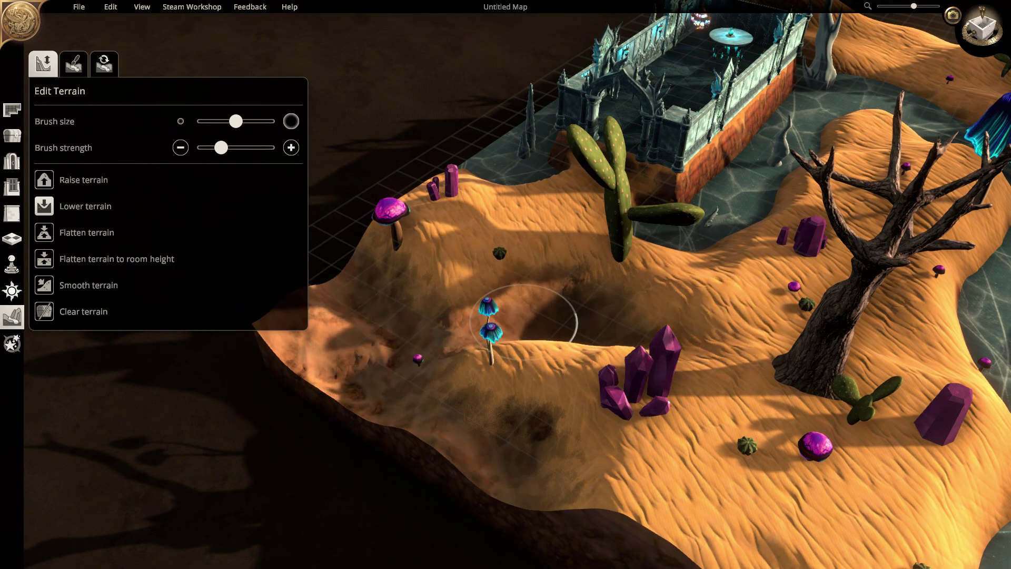
click(44, 180)
mouse_move(506, 230)
mouse_down()
mouse_move(402, 223)
mouse_move(413, 198)
mouse_move(537, 253)
mouse_move(643, 328)
mouse_move(519, 395)
mouse_move(486, 327)
mouse_move(538, 338)
mouse_move(621, 434)
mouse_up()
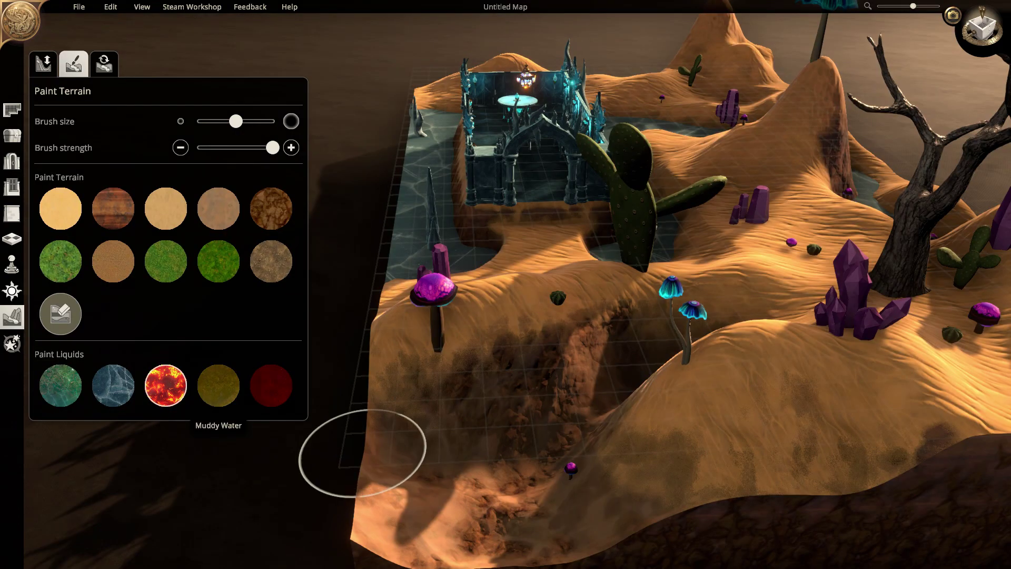
- Fill the corner basin and its inland channel with lava
click(448, 448)
middle_drag(448, 448, 739, 408)
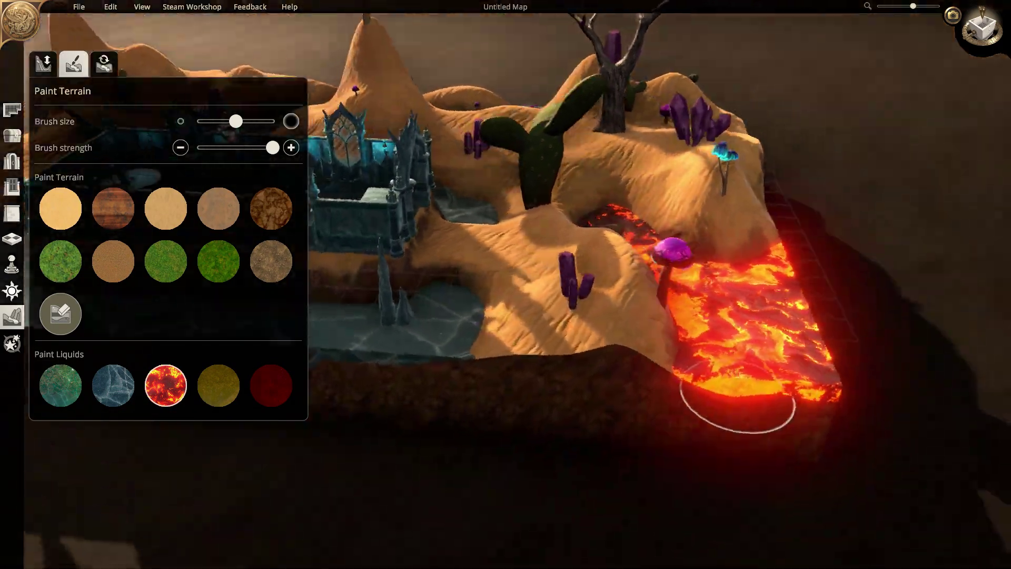
mouse_move(729, 393)
right_down()
mouse_move(704, 361)
mouse_move(583, 384)
mouse_move(514, 334)
mouse_move(269, 369)
mouse_move(685, 227)
mouse_move(655, 191)
mouse_move(477, 201)
mouse_move(328, 226)
mouse_move(350, 411)
right_up()
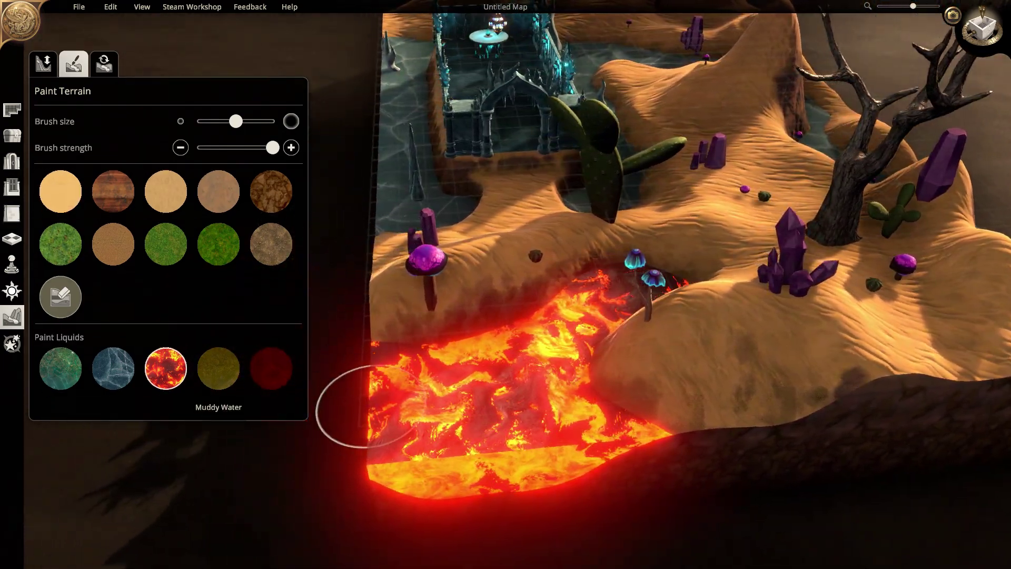
- Preview the night and sunrise lighting on the map and set it to daytime
click(12, 291)
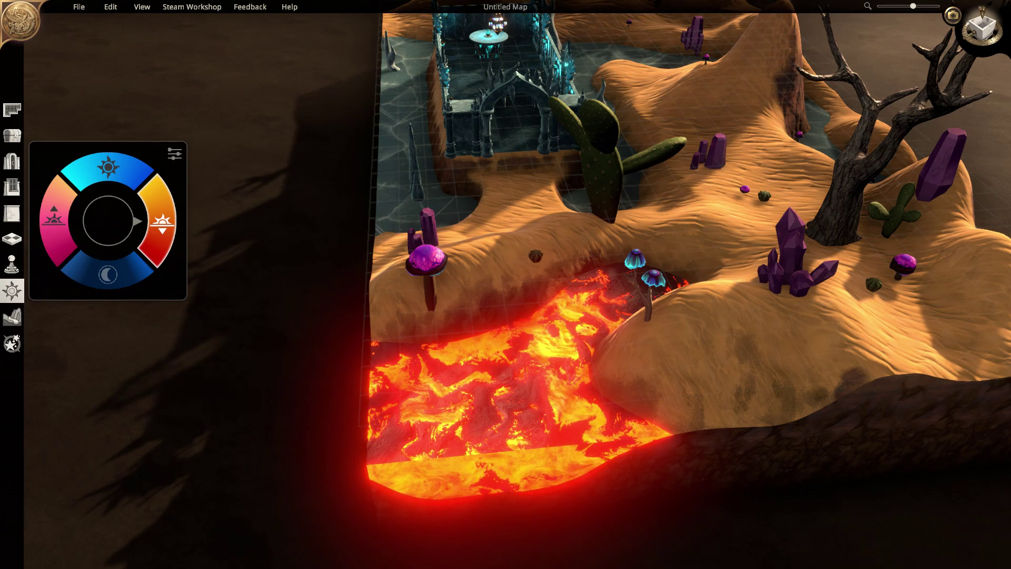
click(108, 167)
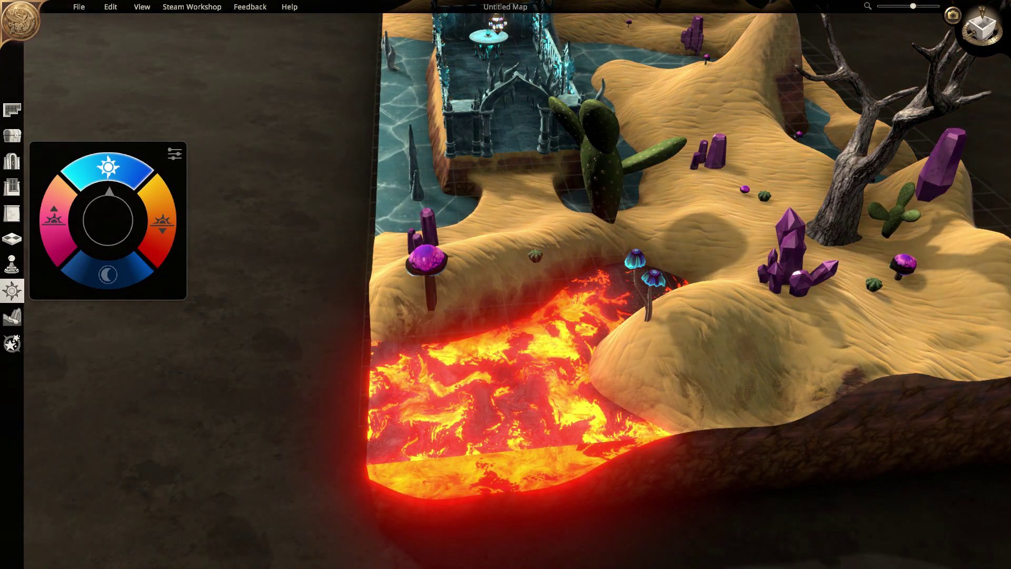
right_drag(595, 316, 385, 219)
click(108, 274)
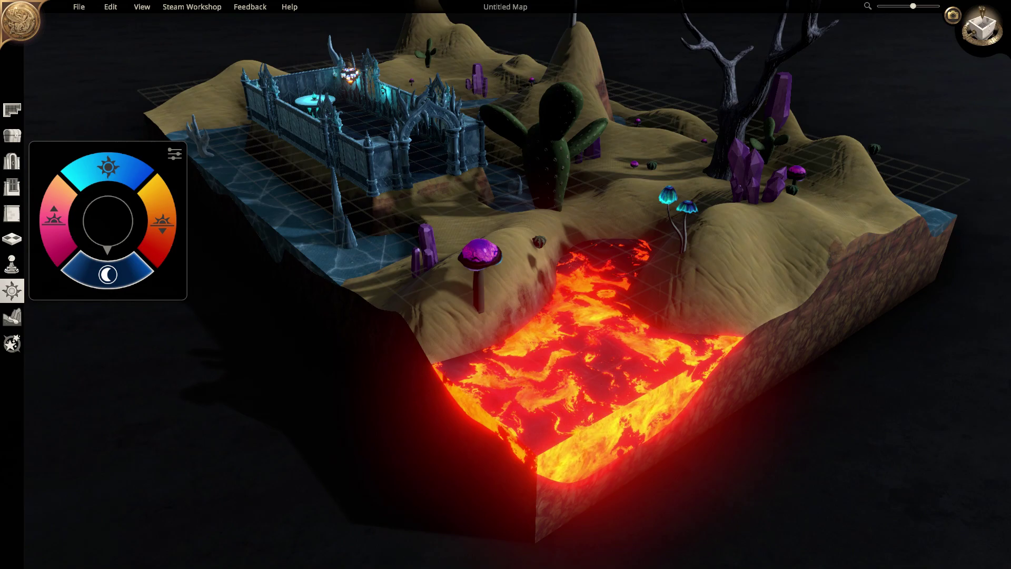
click(54, 220)
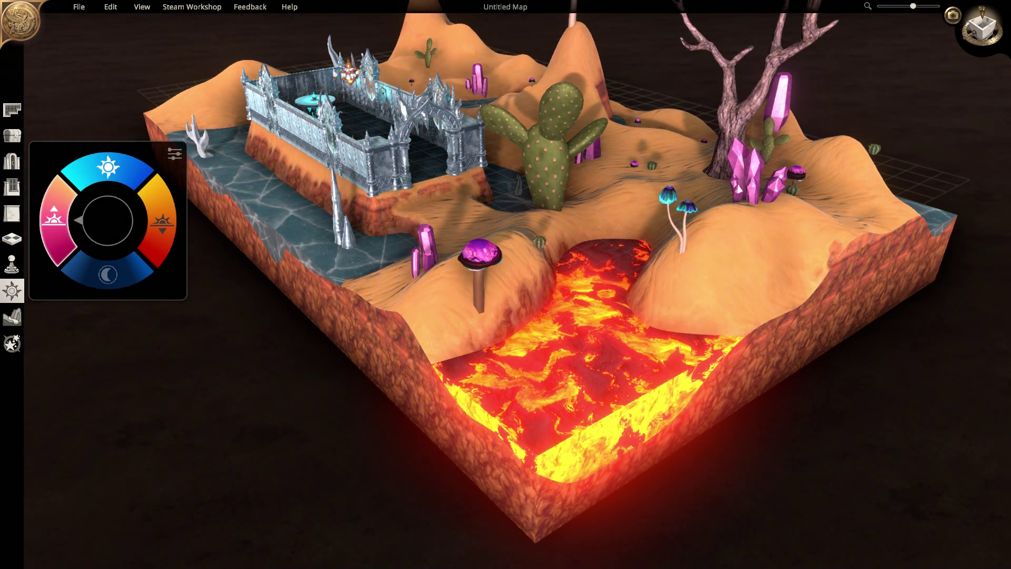
click(108, 167)
- Place character miniatures in the palace entrance, on the sand path, near the bare tree and on the dune beside the lava
click(12, 317)
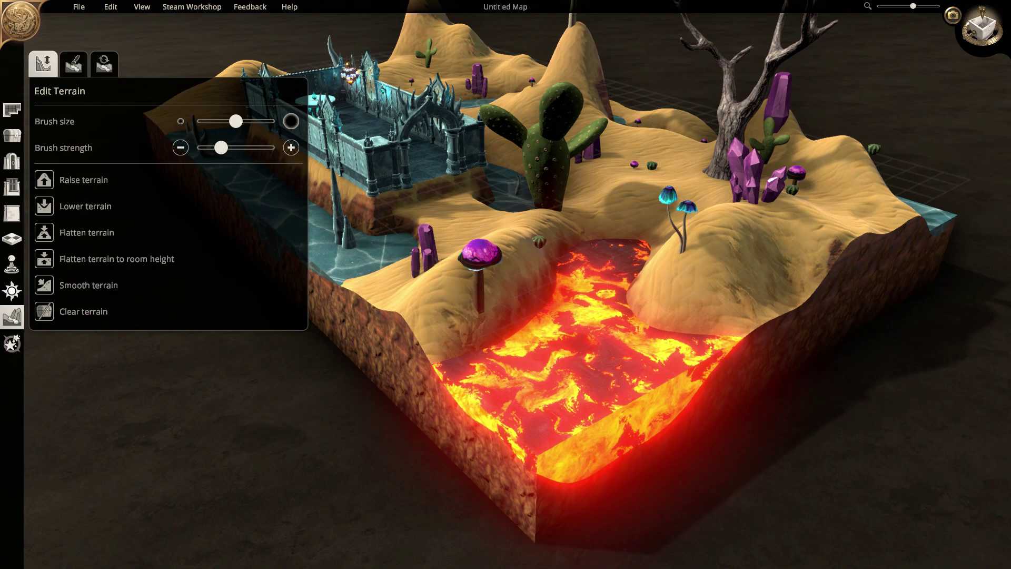
click(103, 65)
click(12, 265)
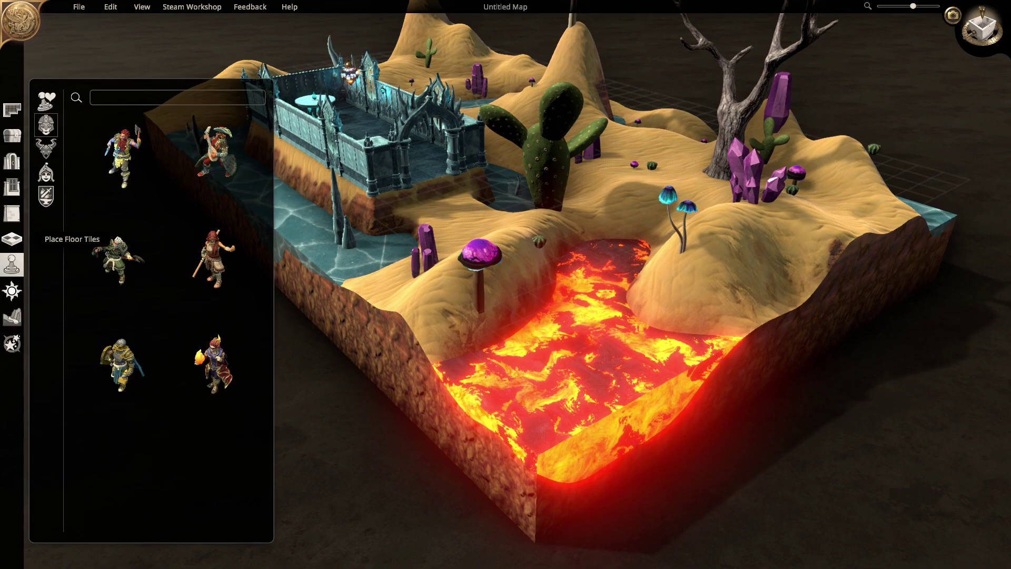
click(46, 172)
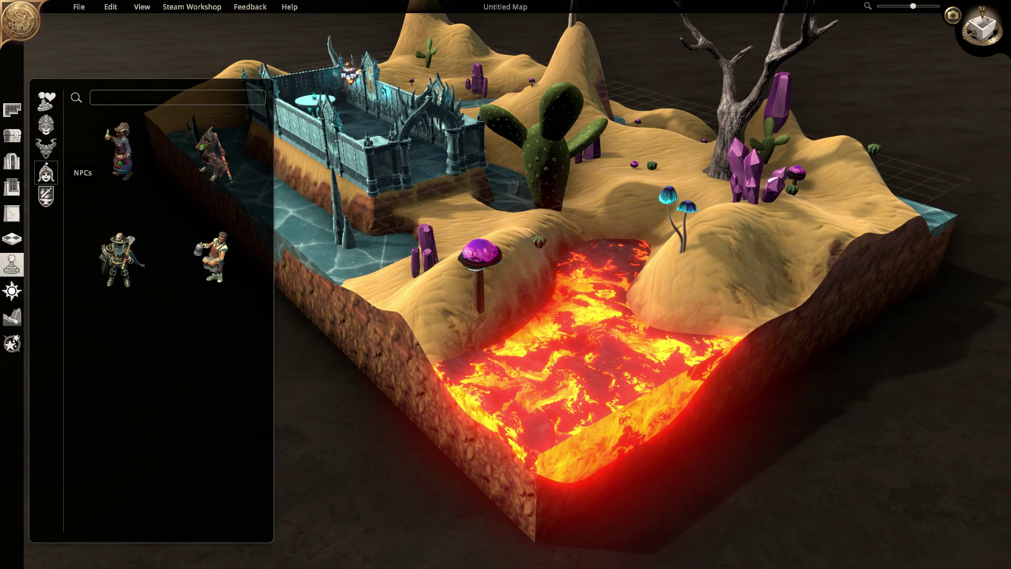
click(46, 196)
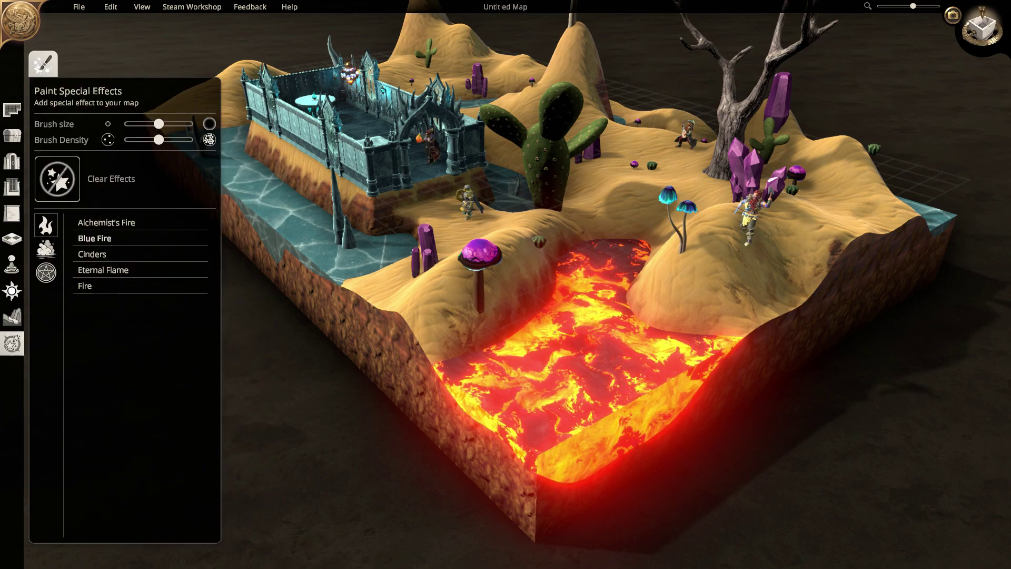
- Paint the Blue Fire effect along the base of the Ice Palace's long sides, rear wall and front corners
click(100, 238)
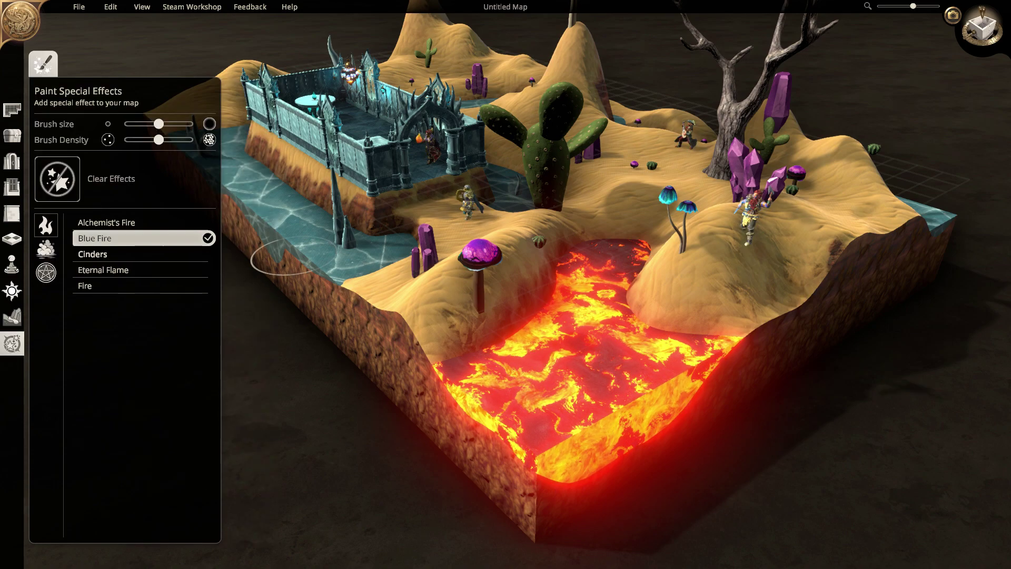
drag(303, 184, 270, 178)
key(a)
key(w)
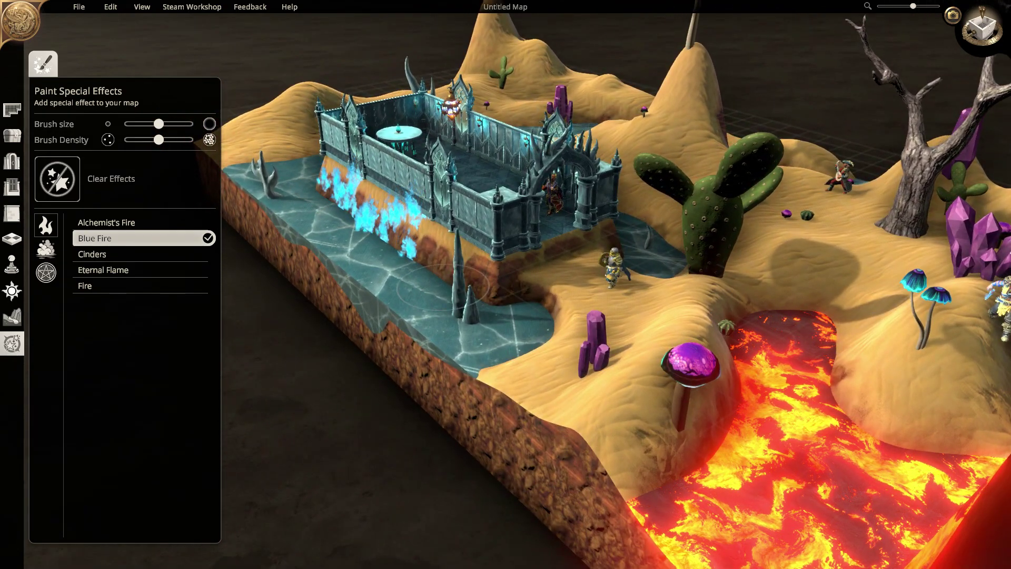
middle_drag(324, 182, 690, 320)
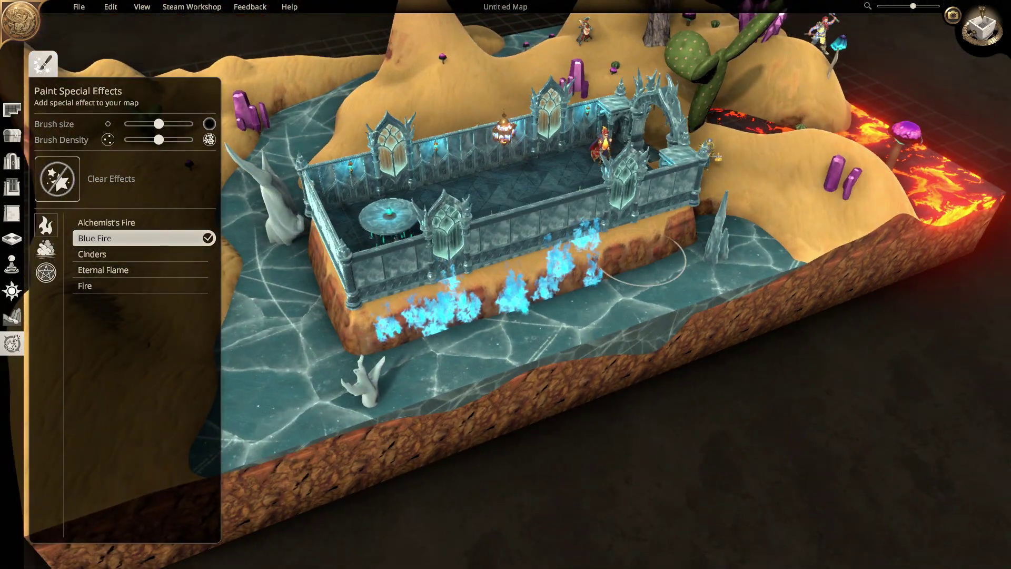
middle_drag(389, 321, 621, 378)
mouse_move(498, 382)
mouse_down()
mouse_move(380, 392)
mouse_move(530, 383)
mouse_up()
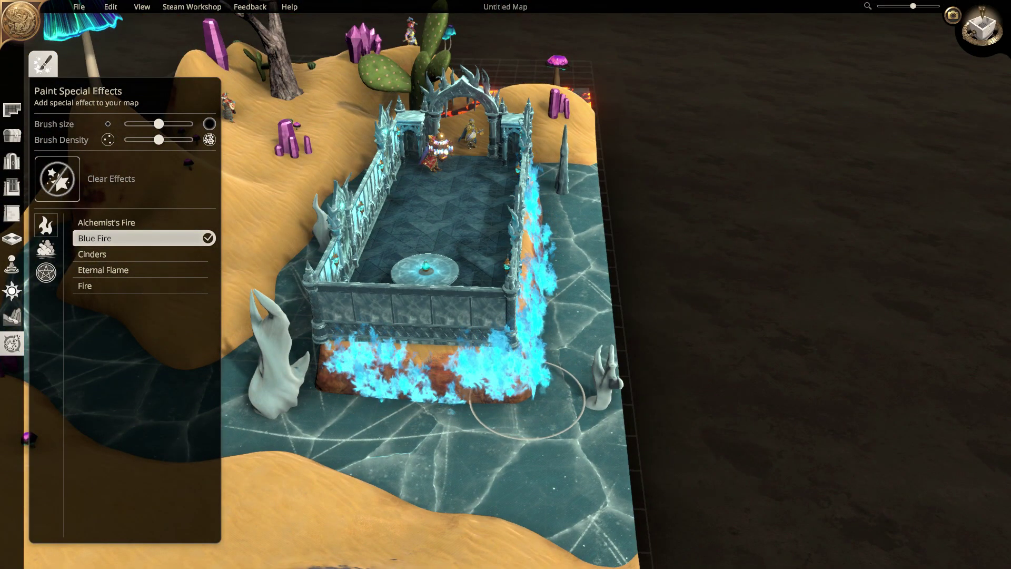
key(e)
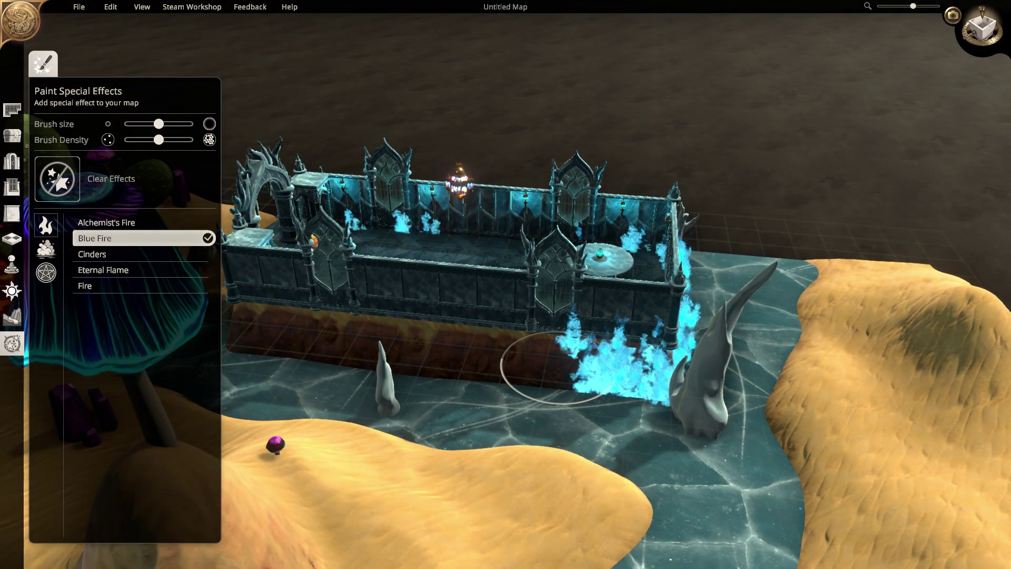
key(e)
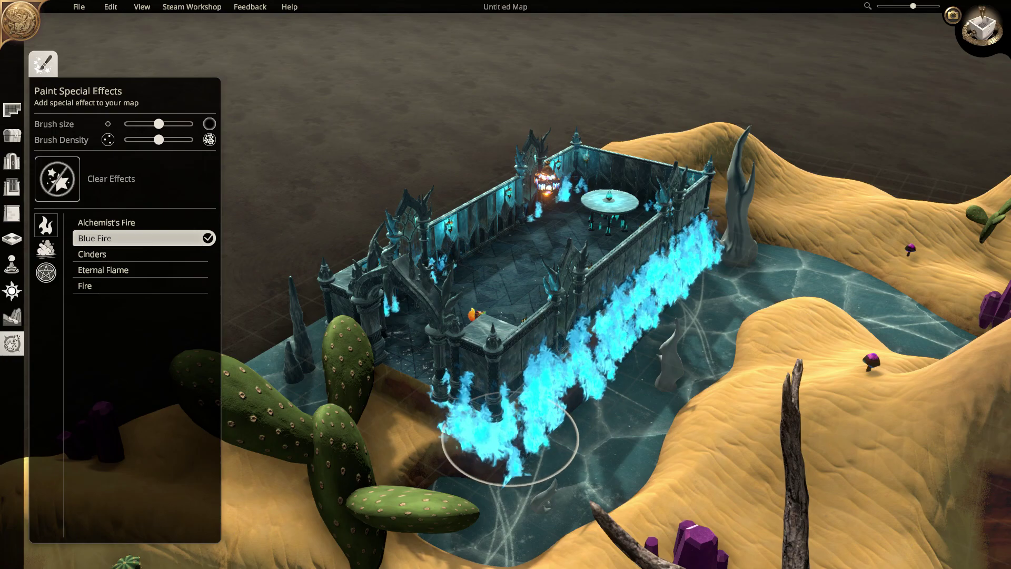
- Paint the Fire effect along the banks of the lava basin using a smaller brush size and lower density
key(e)
key(e)
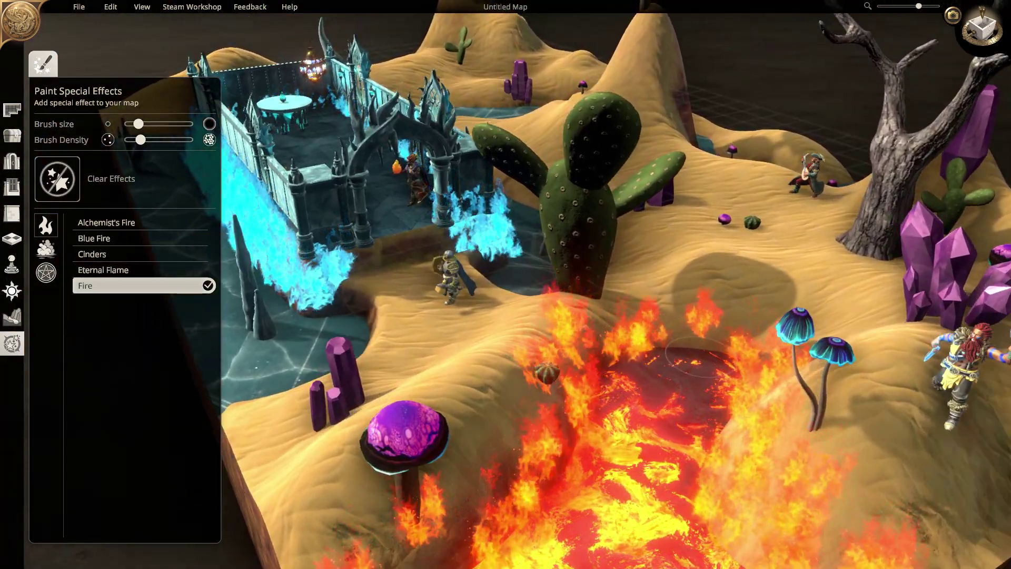
key(s)
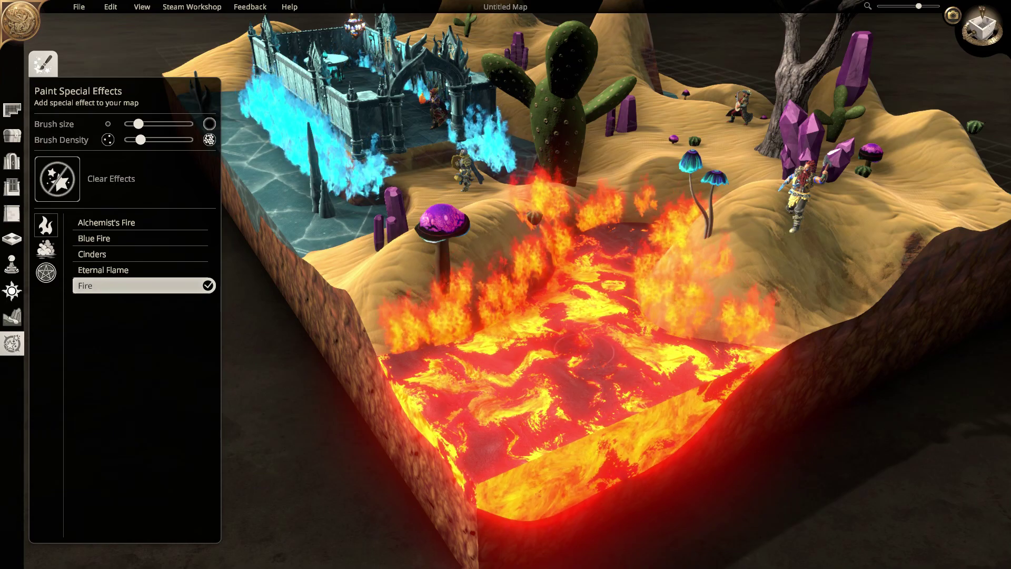
- Paint the Cold Fog effect across the ground in front of the Ice Palace entrance
key(e)
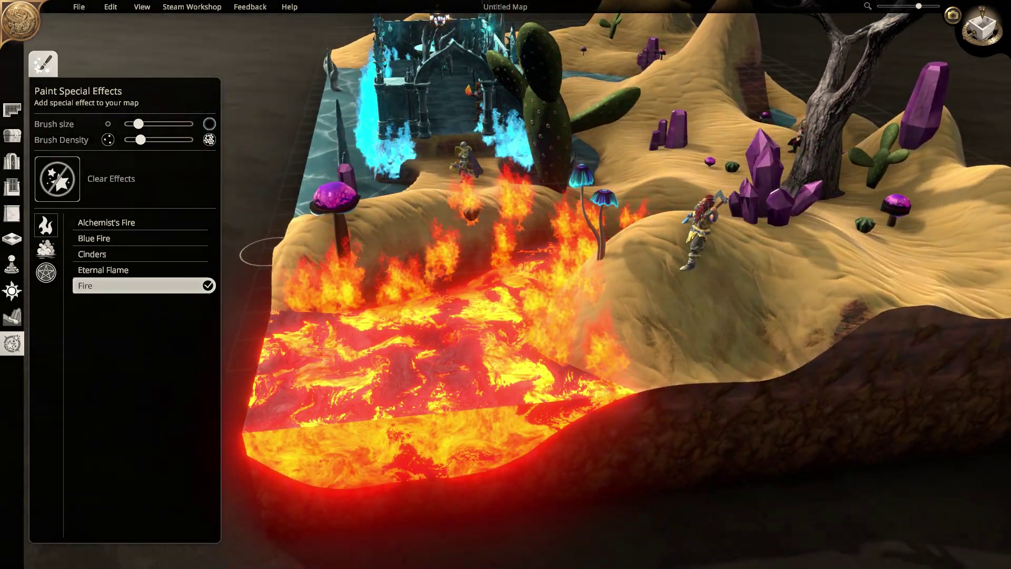
click(46, 249)
key(w)
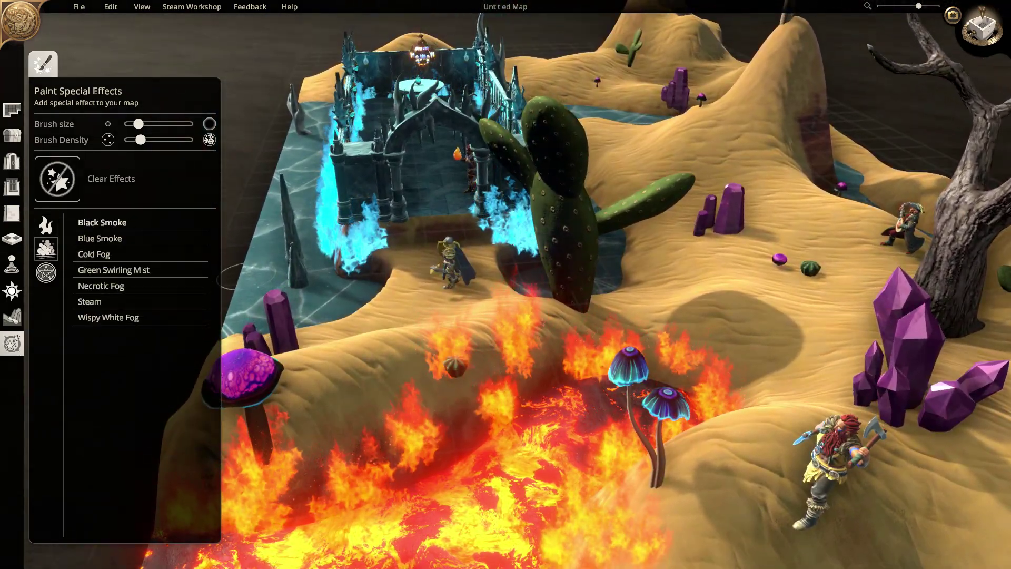
key(d)
click(105, 254)
key(a)
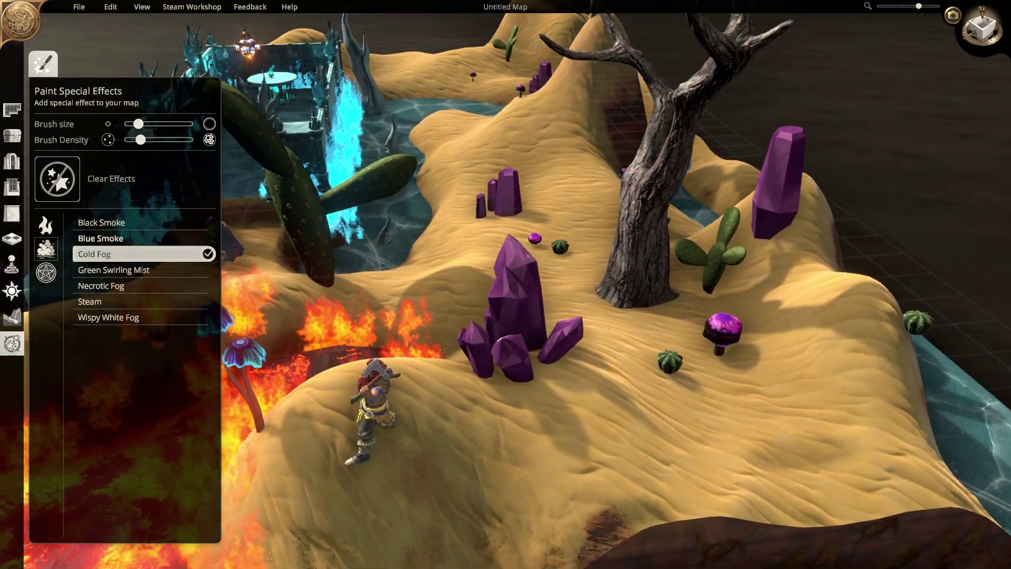
key(w)
mouse_move(421, 252)
mouse_down()
mouse_move(401, 253)
mouse_move(445, 315)
mouse_up()
key(a)
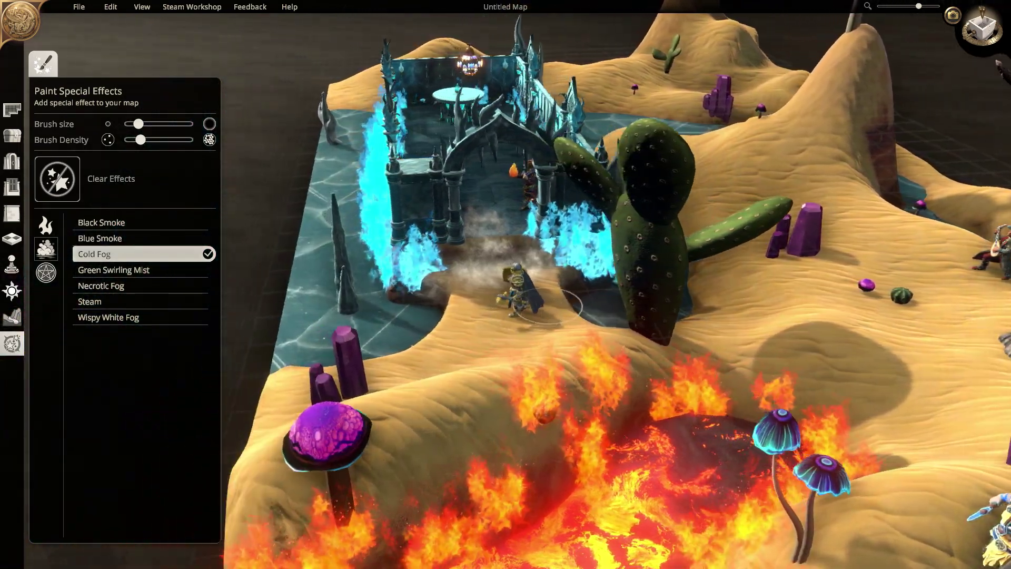
- Extend the Cold Fog over the ice around the palace's front corner and the nearby tall spikes
drag(498, 296, 453, 314)
key(w)
key(a)
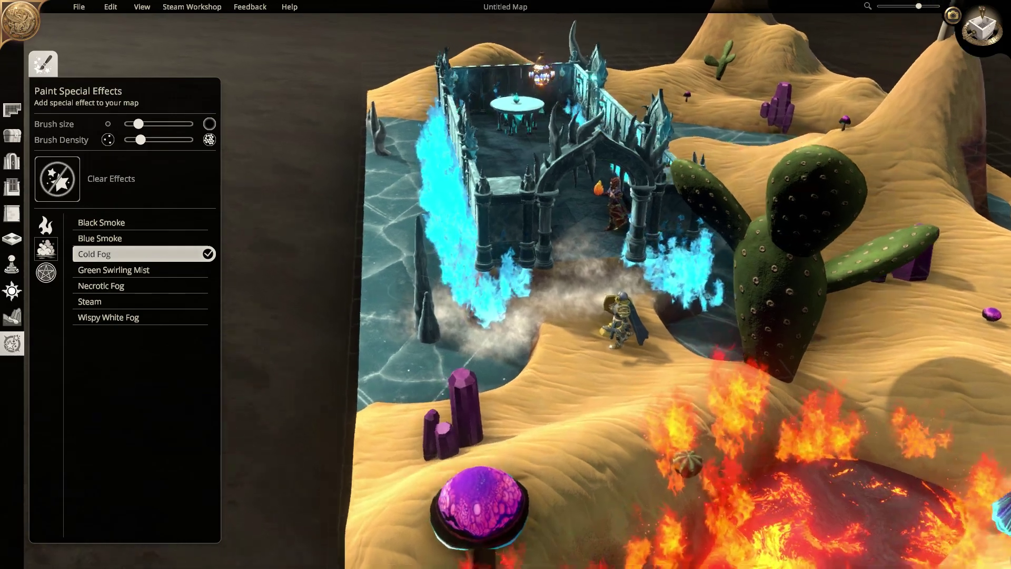
drag(422, 202, 405, 350)
key(q)
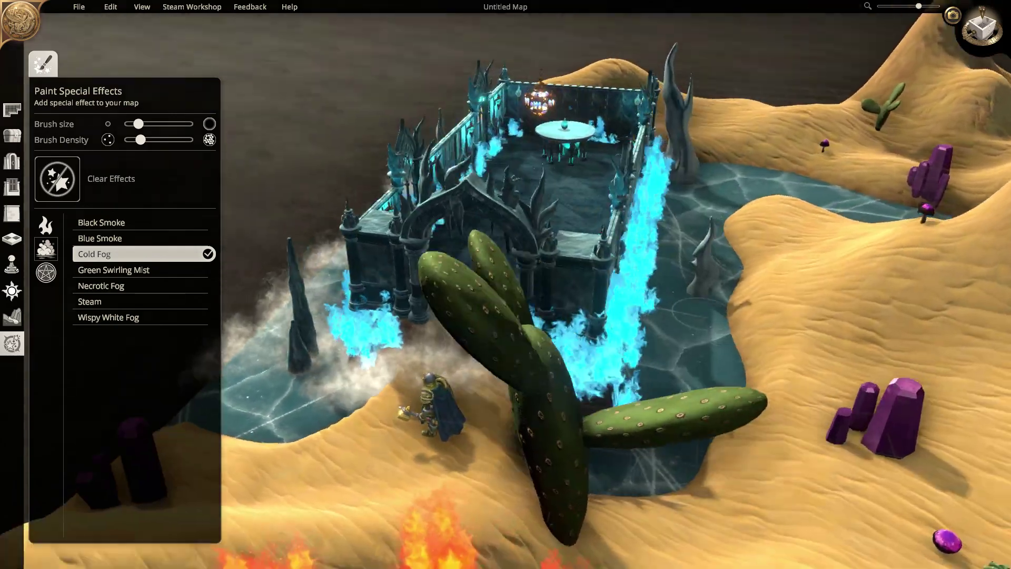
- Paint Cold Fog over the ice along the palace's other long side and around the large horn-shaped spike, using a lower density
key(q)
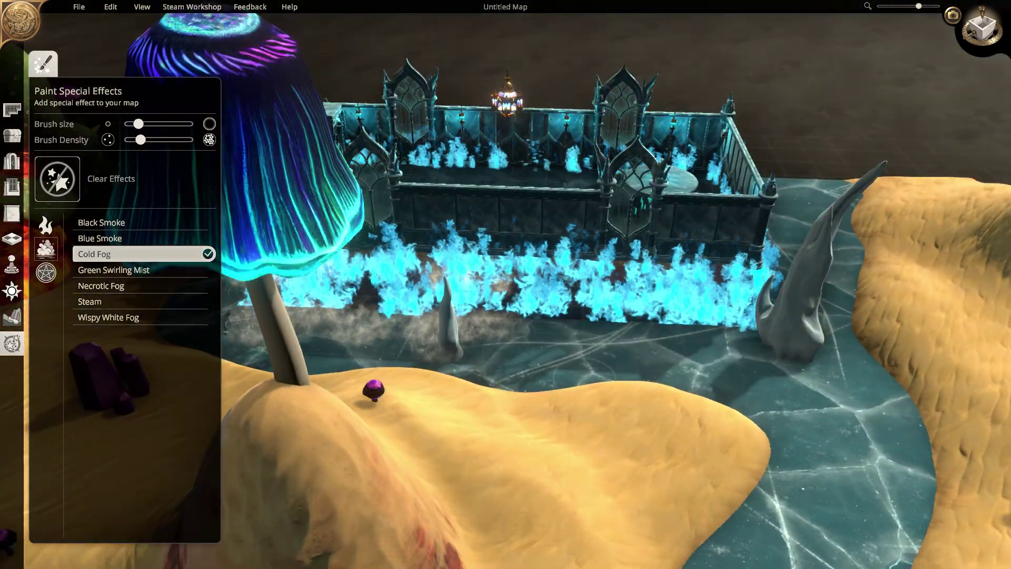
key(d)
mouse_move(569, 374)
mouse_down()
mouse_move(780, 463)
mouse_move(837, 253)
mouse_up()
key(d)
key(s)
key(a)
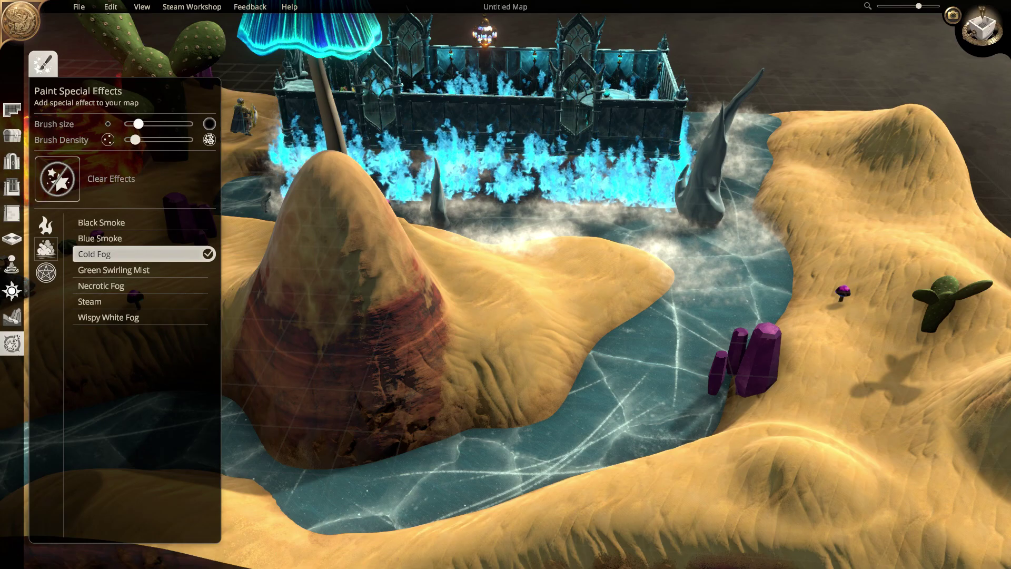
- Paint Cold Fog along the ice channel around the pointed sand mound, using a larger brush size
mouse_move(545, 449)
mouse_down()
mouse_move(345, 470)
mouse_move(321, 403)
mouse_up()
key(a)
key(s)
key(a)
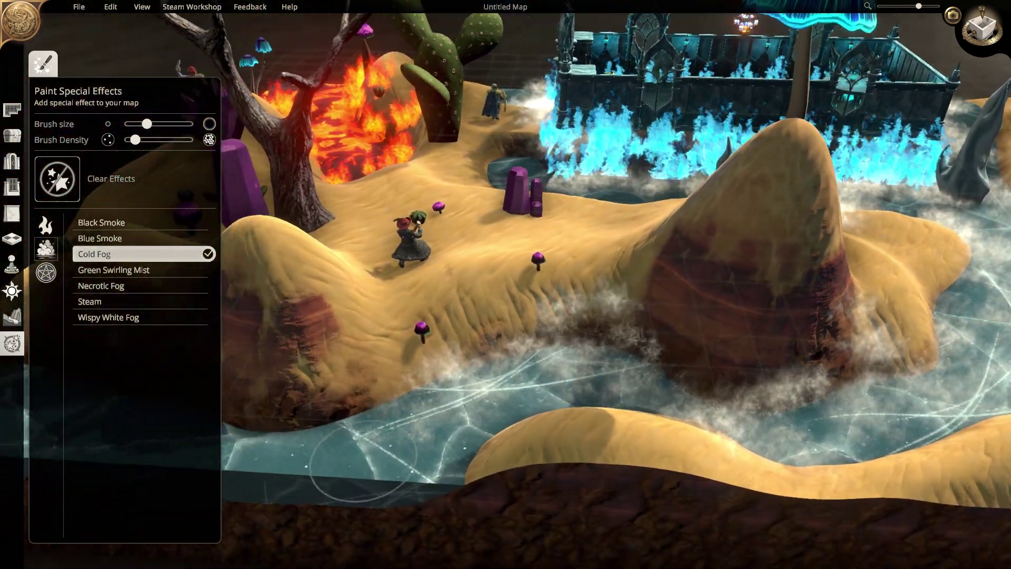
- Switch to the fire effects and examine the effects painted around the Ice Palace, the sand mound and the lava
key(e)
key(e)
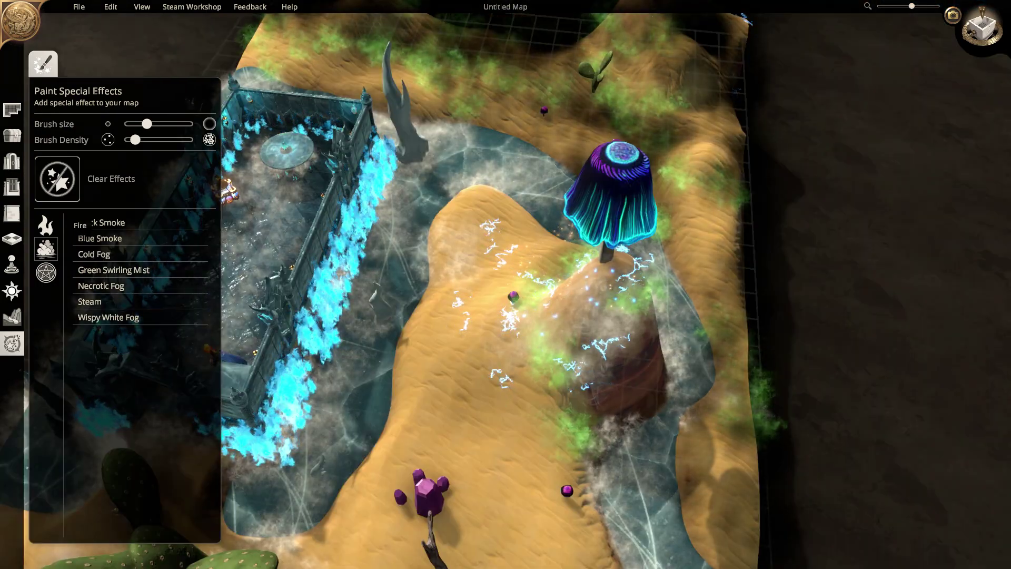
click(46, 225)
click(94, 255)
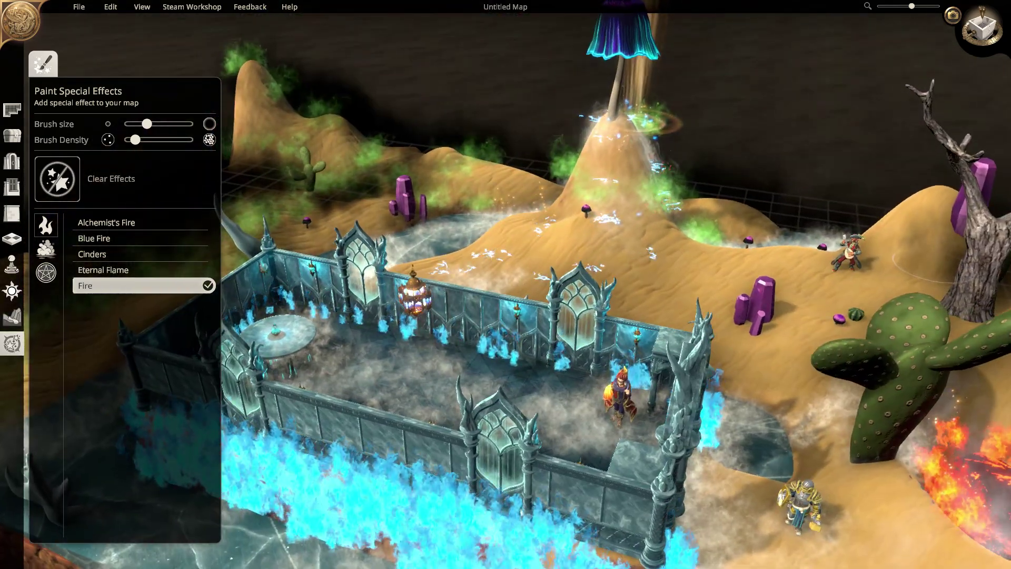
key(s)
key(d)
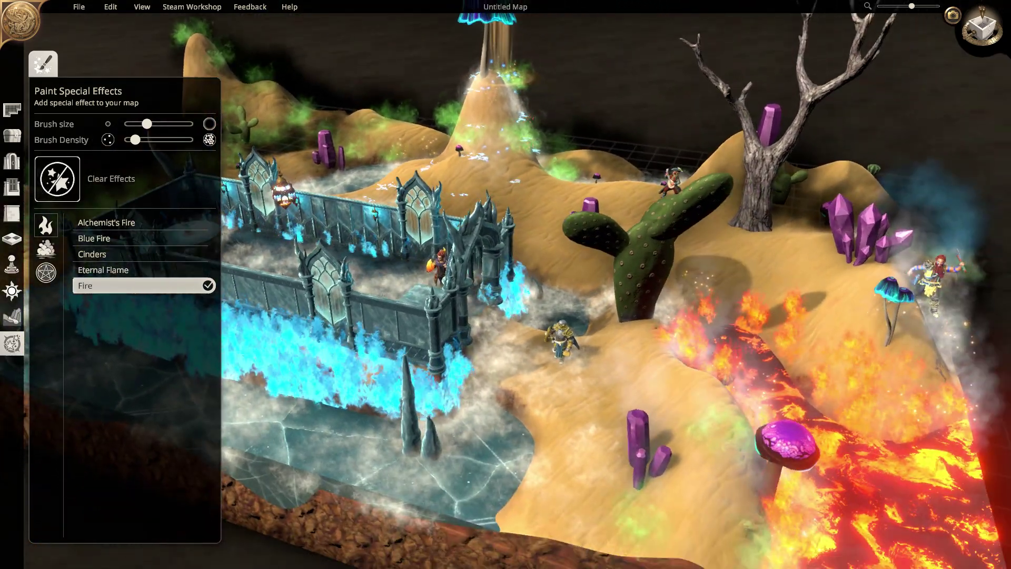
- View the map from ground level and walk through the Ice Palace entrance to the round table
double_click(13, 110)
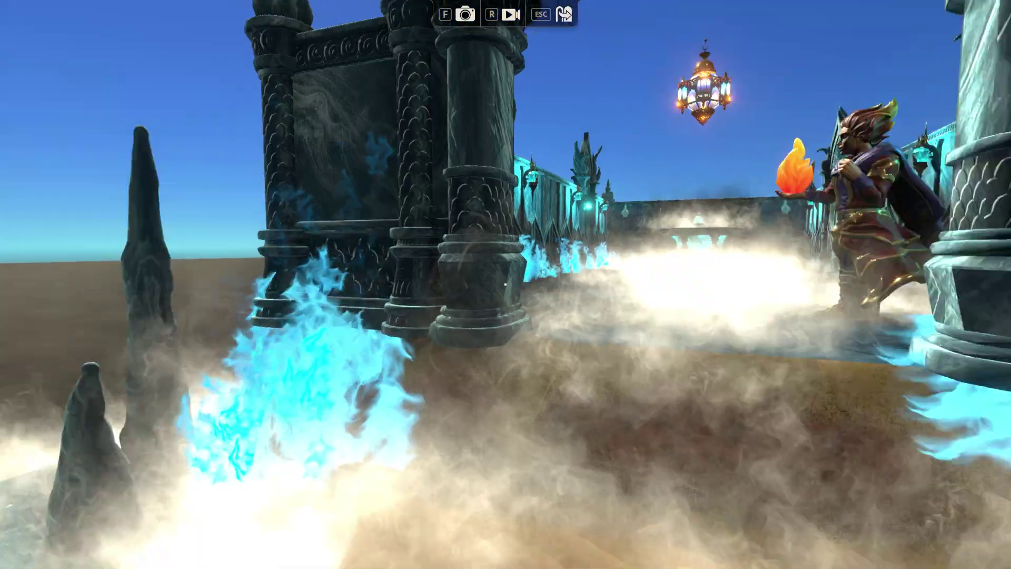
key(w)
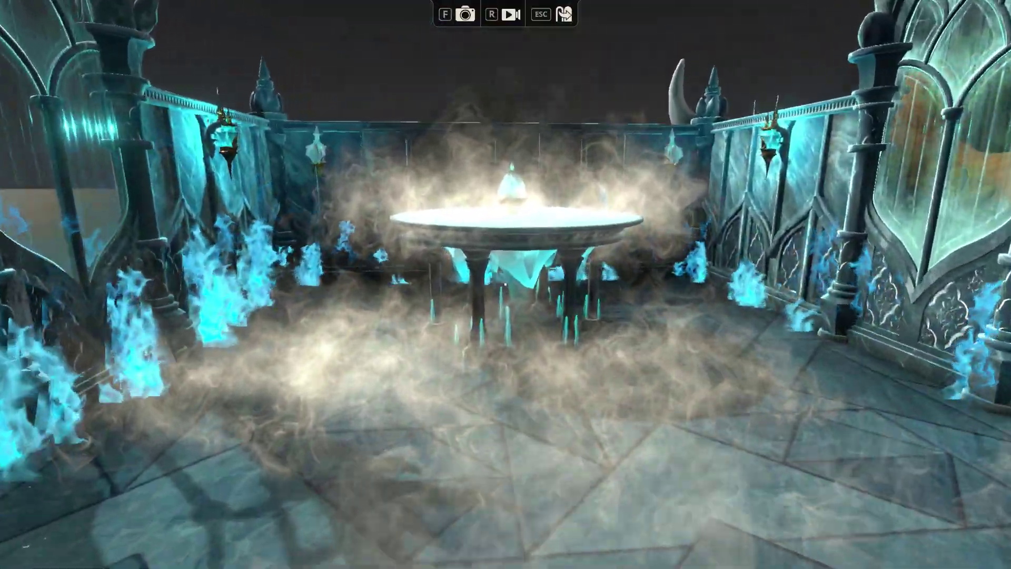
key(w)
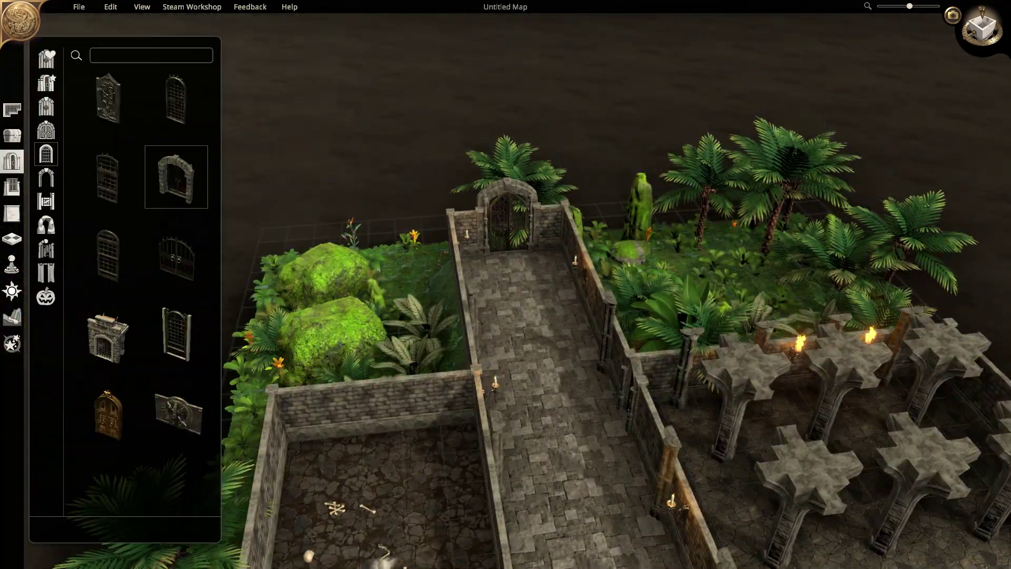
- Hang a red rectangular shield and blue-and-yellow heraldic shields on the long wall of the crypt hallway
key(s)
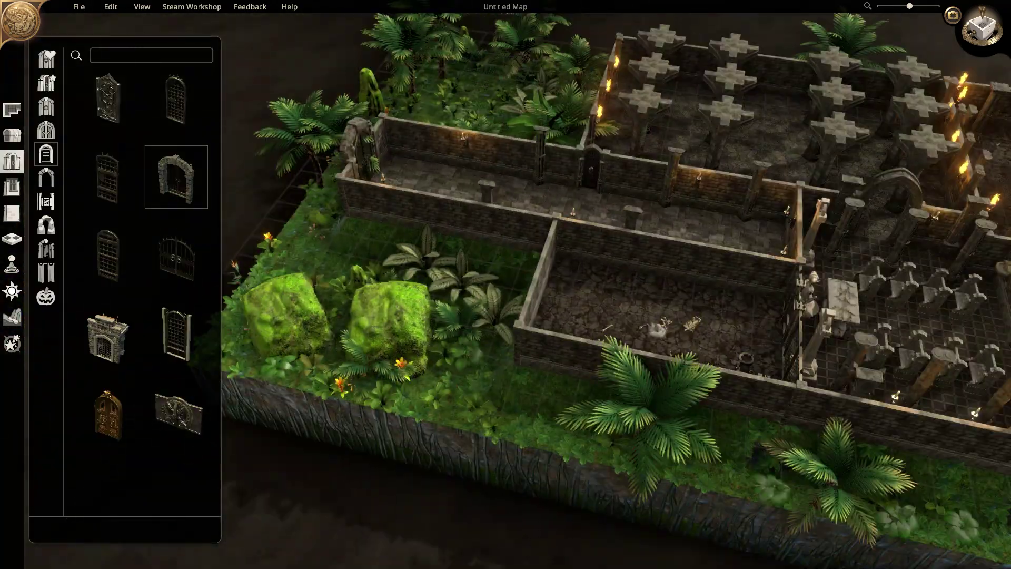
click(46, 178)
click(12, 136)
click(47, 123)
scroll(146, 210, down, 10)
click(46, 170)
click(80, 194)
scroll(145, 153, down, 5)
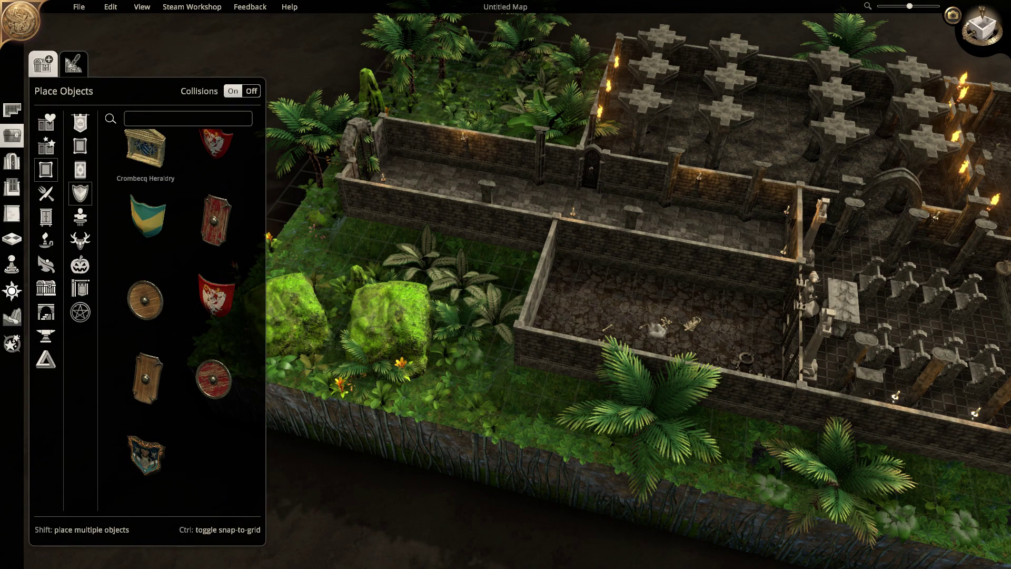
click(145, 150)
key(w)
key(w)
click(214, 221)
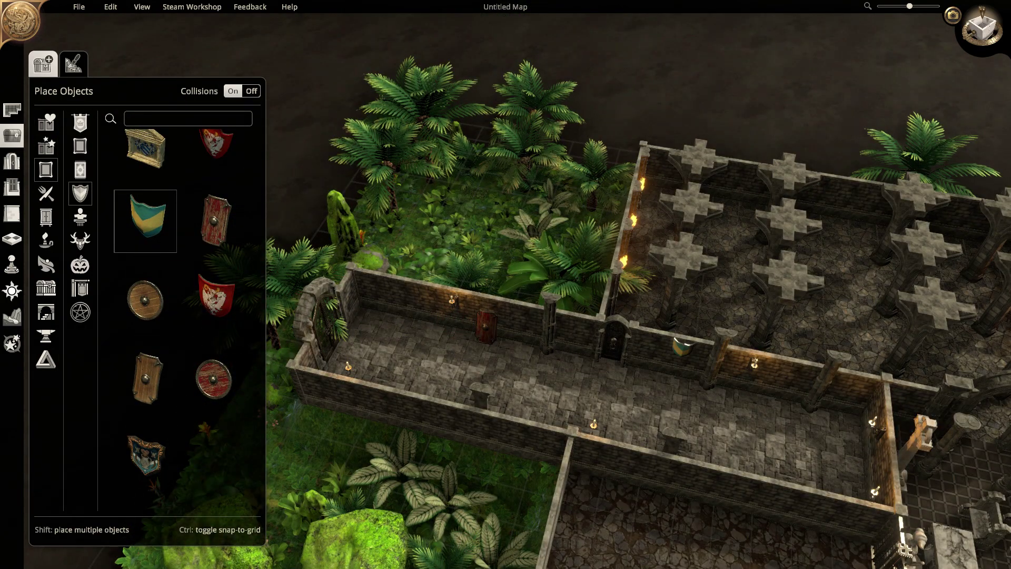
click(779, 388)
- Place two stone statues of standing figures along the opposite wall of the crypt hallway
key(q)
click(80, 217)
scroll(211, 369, down, 4)
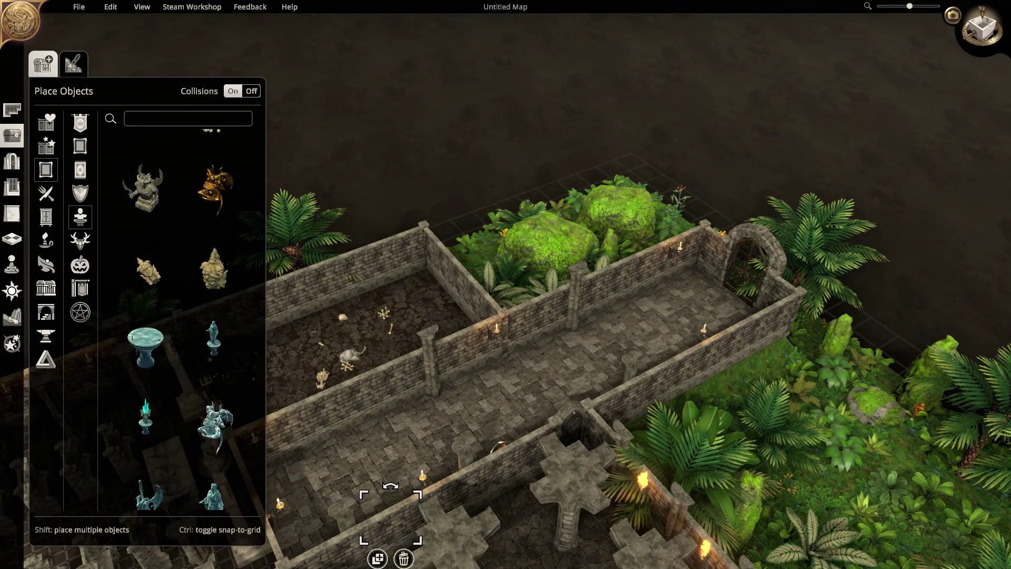
click(213, 416)
click(214, 416)
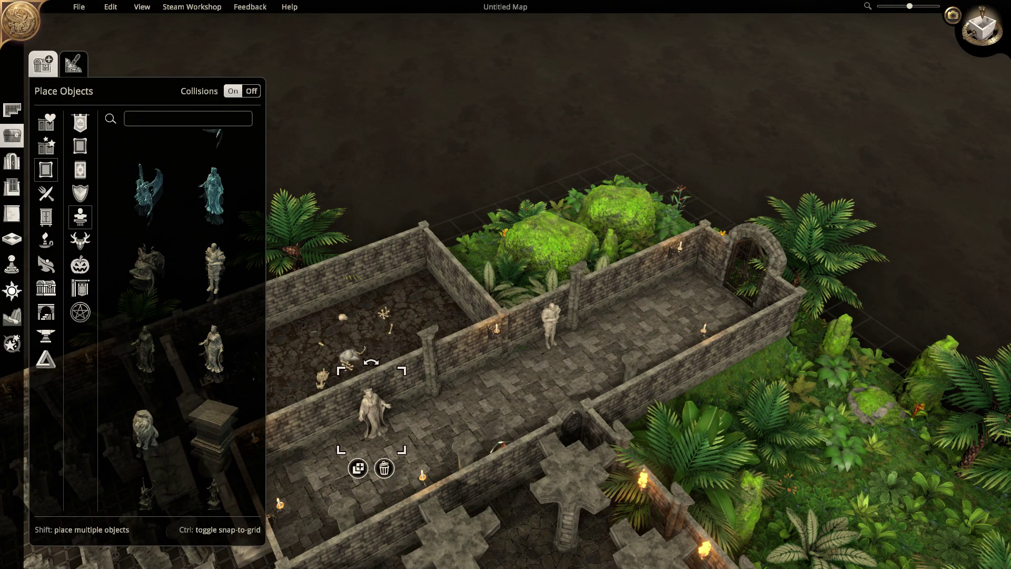
shift+click(373, 406)
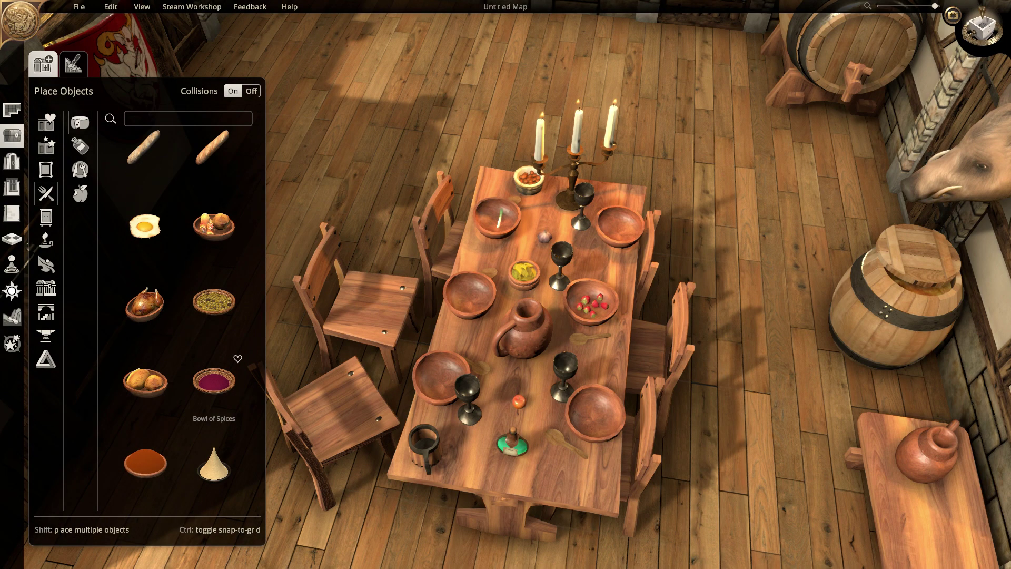
- Place a roast chicken dish at the near end of the dining table and a bowl of golden potatoes beside it
scroll(210, 390, down, 3)
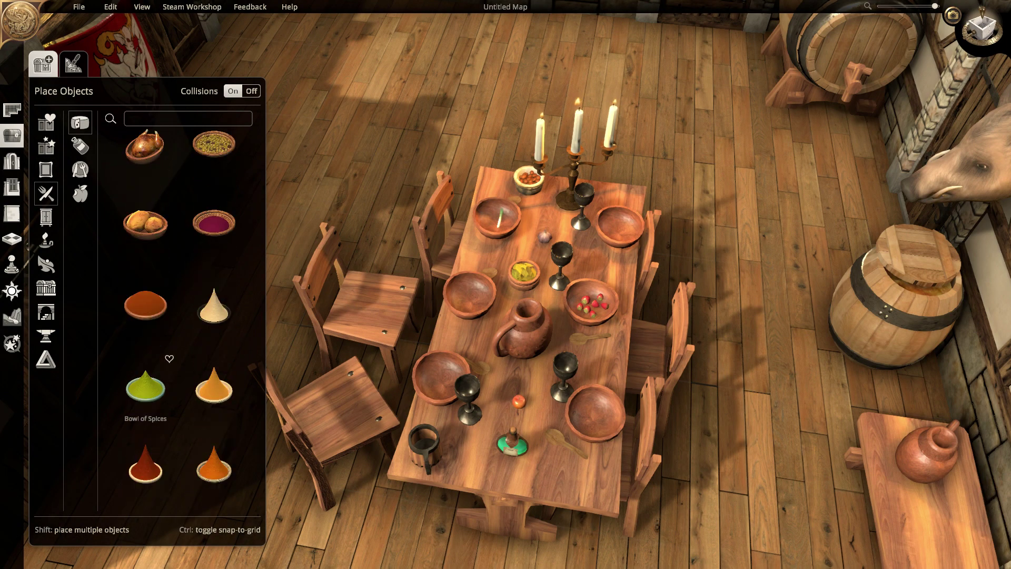
click(145, 148)
click(553, 473)
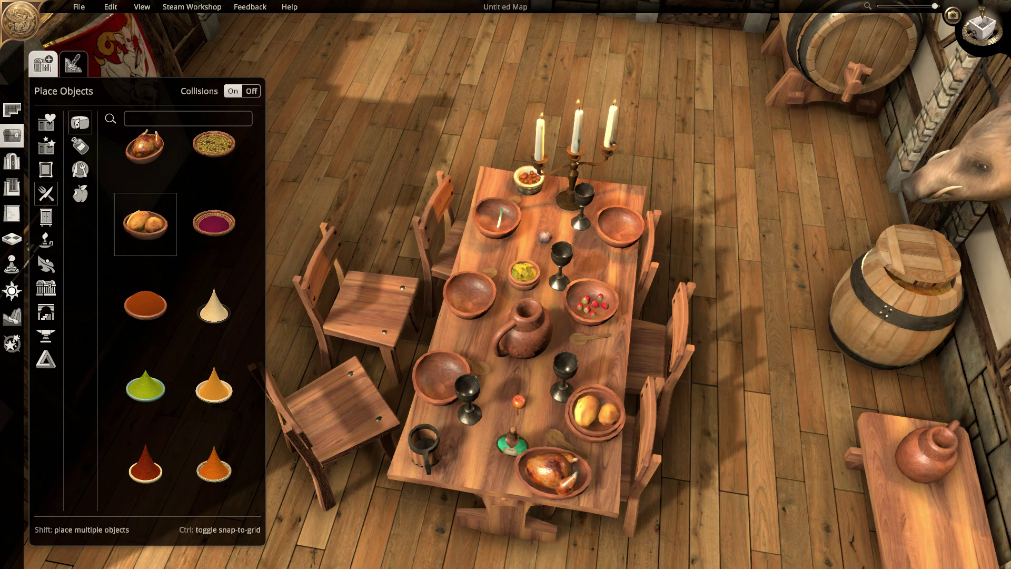
- Place a round scored loaf on the dining table near the candelabra and shift the laid table slightly
scroll(205, 326, down, 3)
click(144, 384)
click(476, 466)
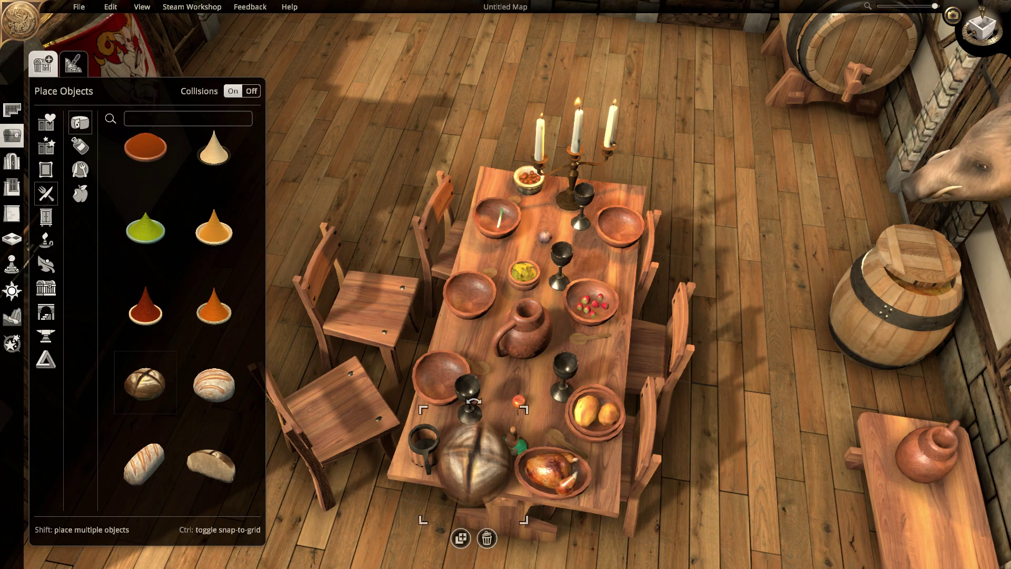
drag(476, 467, 546, 232)
drag(508, 369, 517, 371)
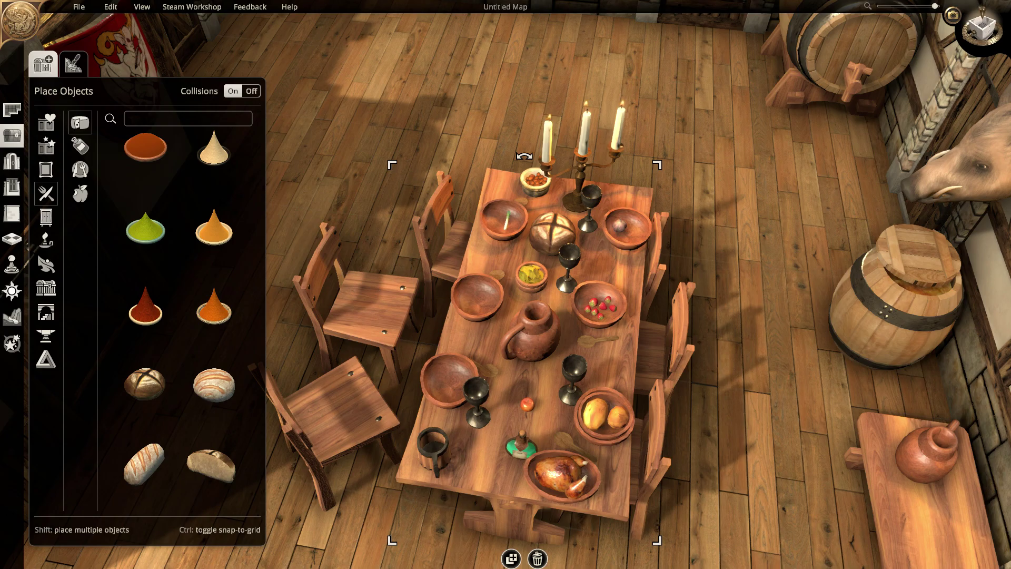
- Fill three bowls on the dining table with a reduced-size roast chicken, halved eggs and fish
scroll(211, 390, down, 5)
click(214, 391)
click(451, 375)
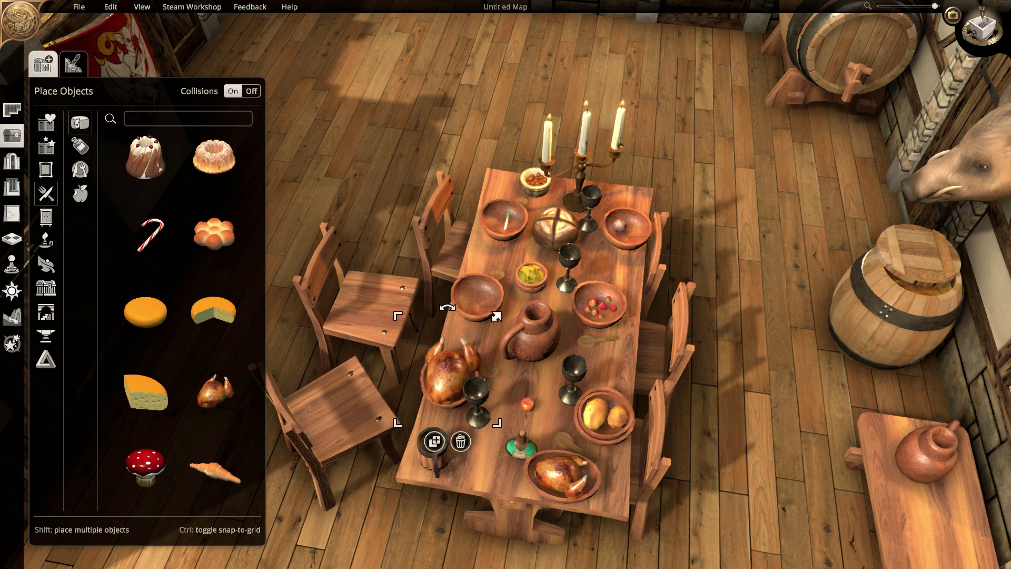
scroll(211, 392, down, 3)
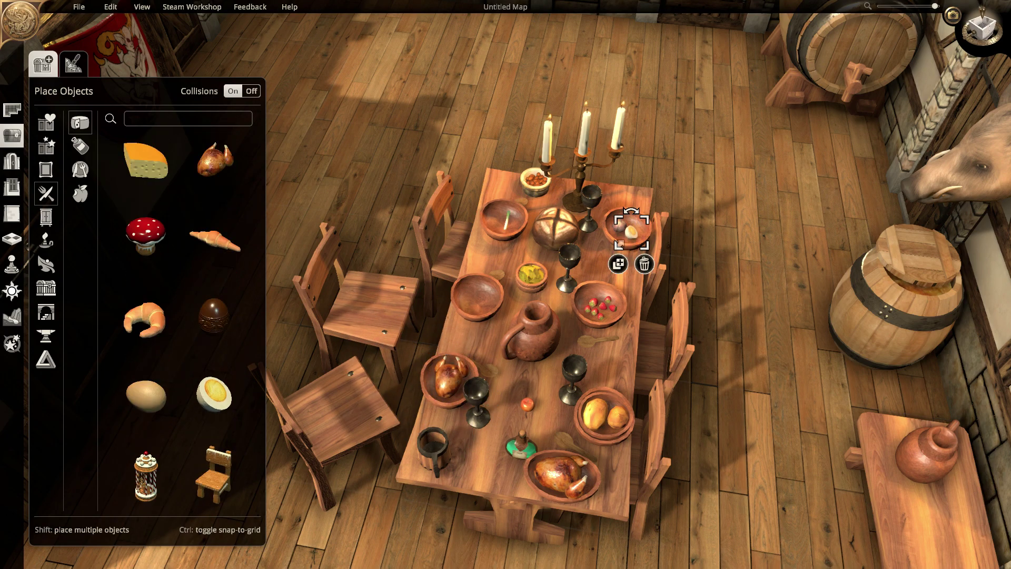
scroll(158, 364, down, 15)
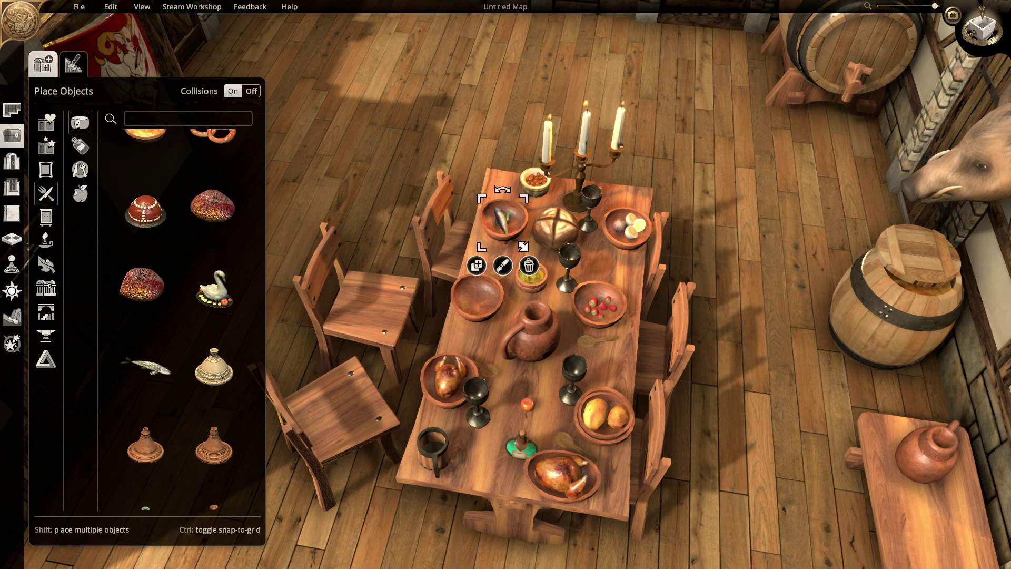
scroll(145, 458, down, 4)
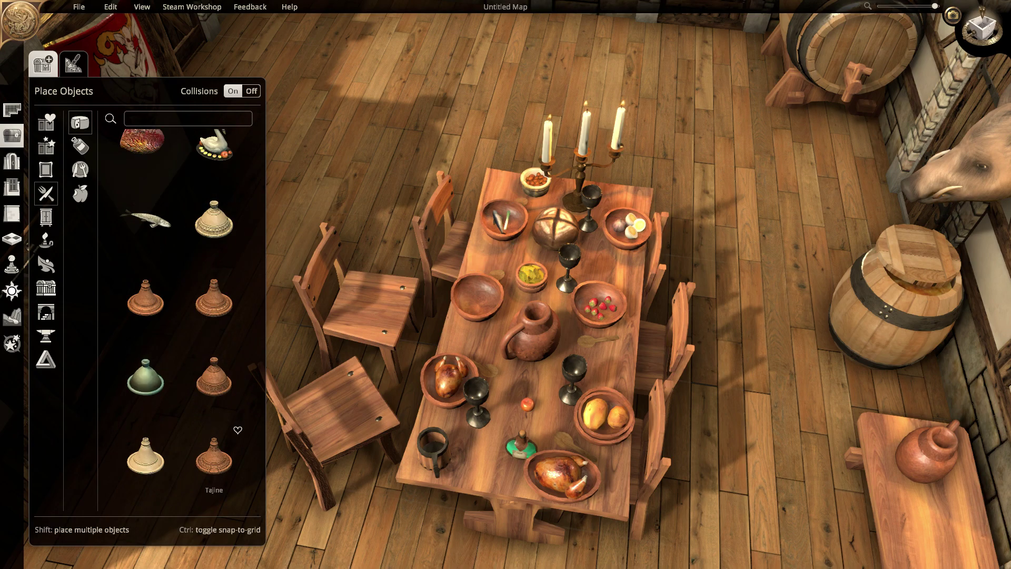
scroll(146, 458, down, 4)
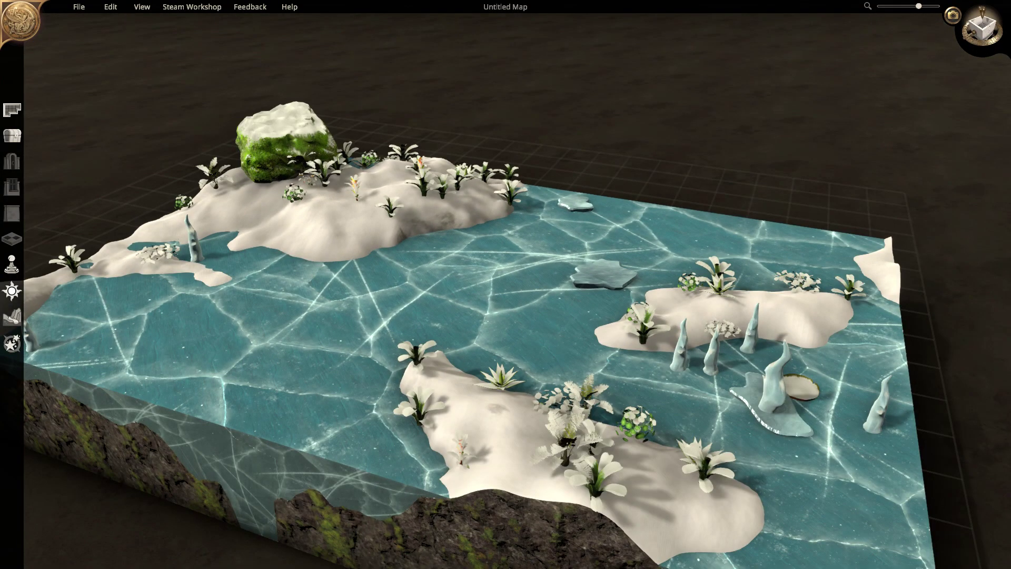
click(11, 110)
click(105, 161)
click(55, 177)
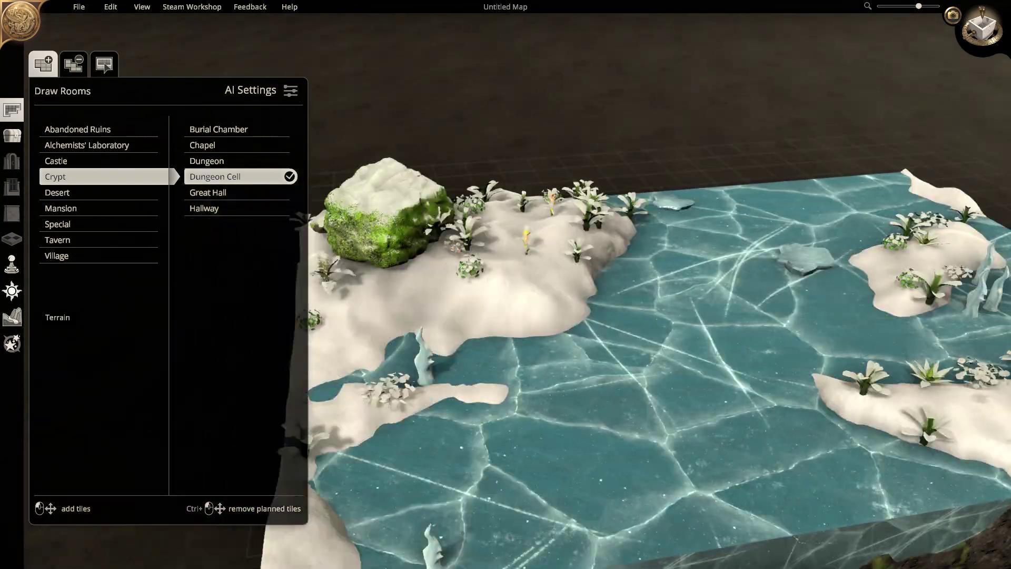
click(11, 316)
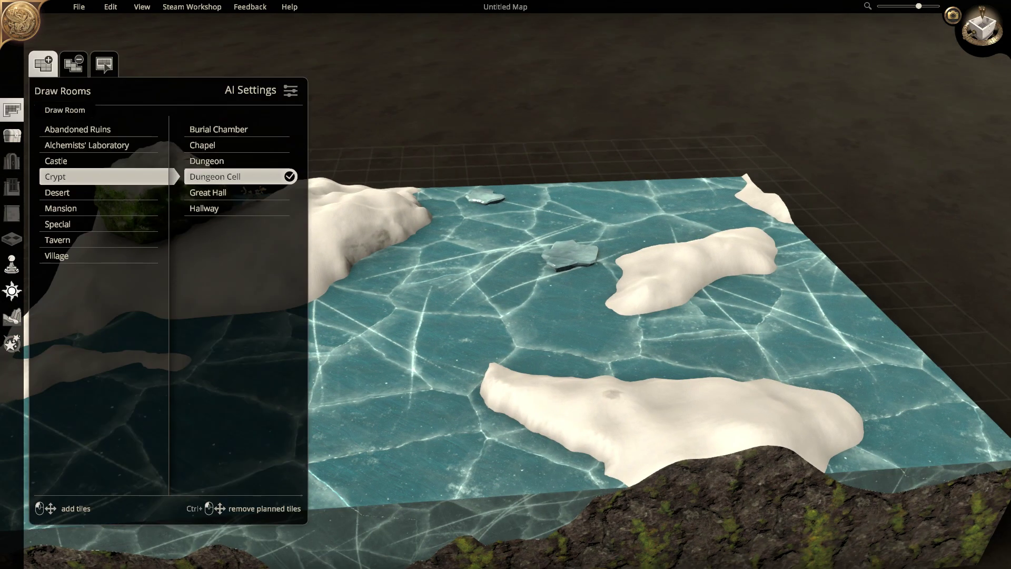
- Draw and build a large rectangular Alchemists' Laboratory room across the snow banks and ice
click(56, 255)
click(89, 145)
key(a)
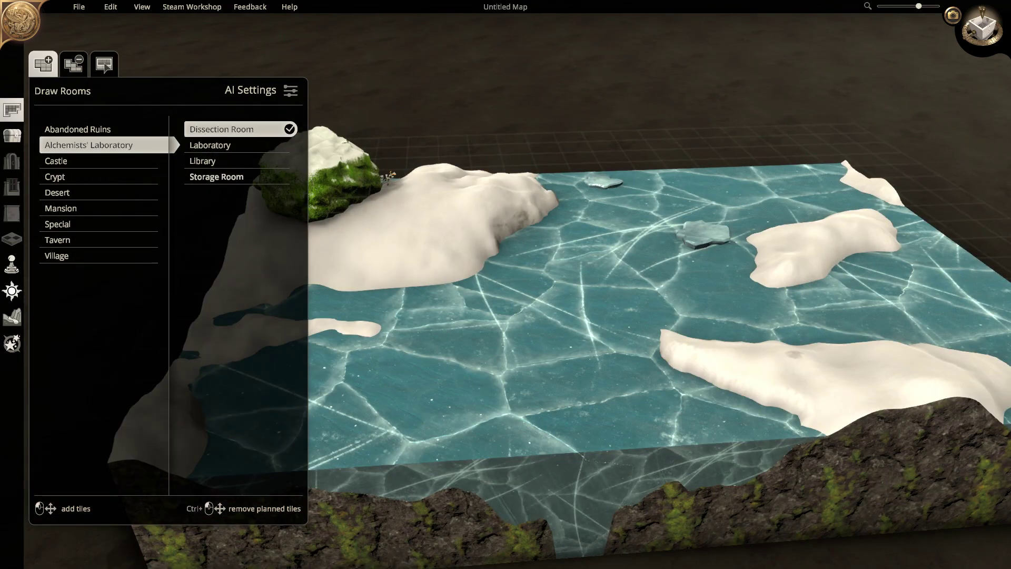
drag(846, 254, 553, 178)
click(648, 215)
middle_drag(651, 221, 756, 315)
- Draw and build an Alchemists' Laboratory Library adjoining the first room, on the snow beside the mossy rock
click(211, 161)
key(a)
drag(376, 289, 374, 260)
click(495, 222)
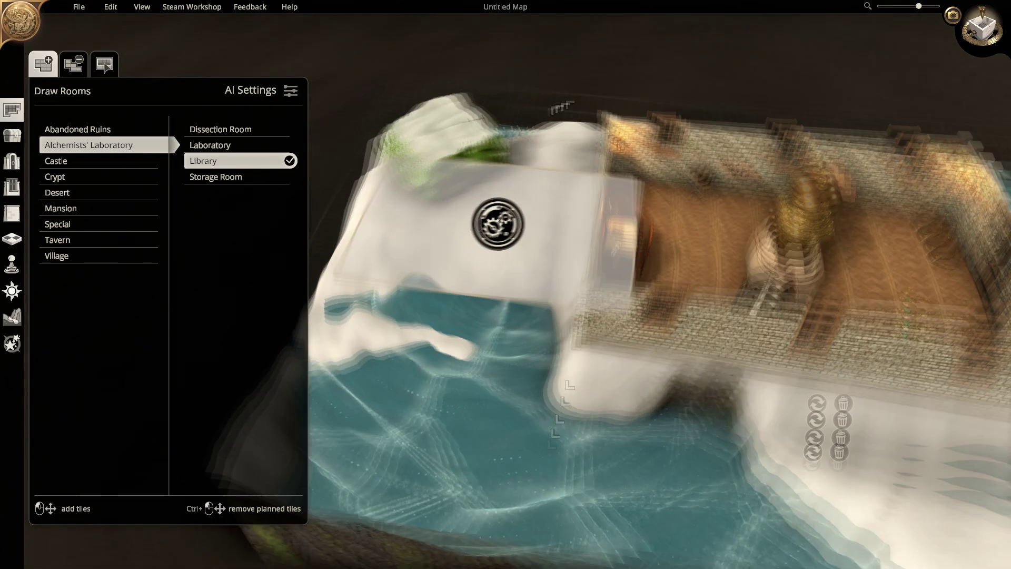
- Undo the small library and build a larger Alchemists' Laboratory Library, about 7 x 6 tiles, against the laboratory's side wall
middle_drag(495, 222, 685, 401)
drag(616, 316, 489, 284)
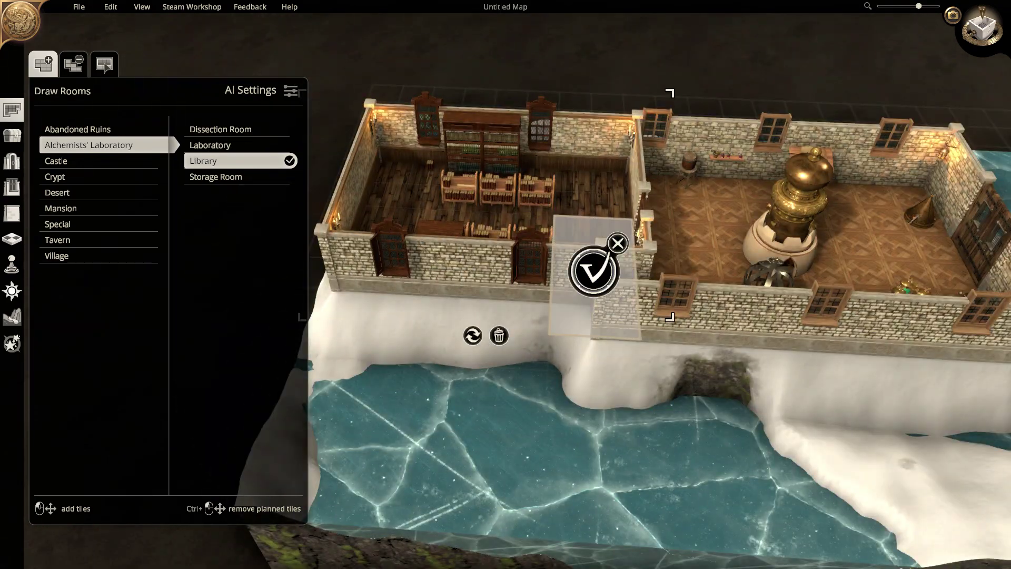
key(ctrl+z)
mouse_move(593, 271)
middle_down()
mouse_move(664, 352)
mouse_move(585, 276)
middle_up()
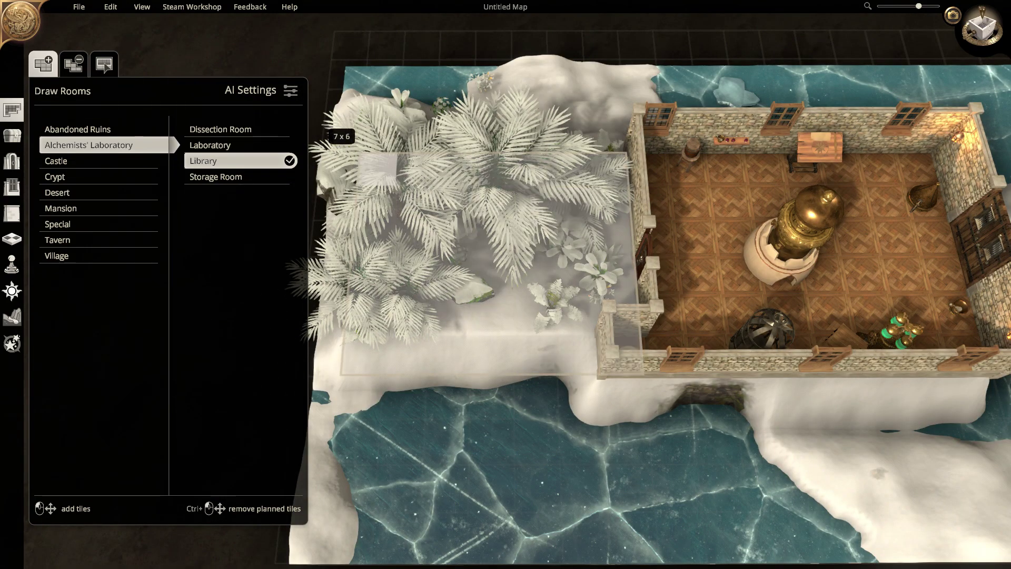
drag(377, 169, 345, 137)
click(474, 235)
middle_drag(474, 235, 284, 177)
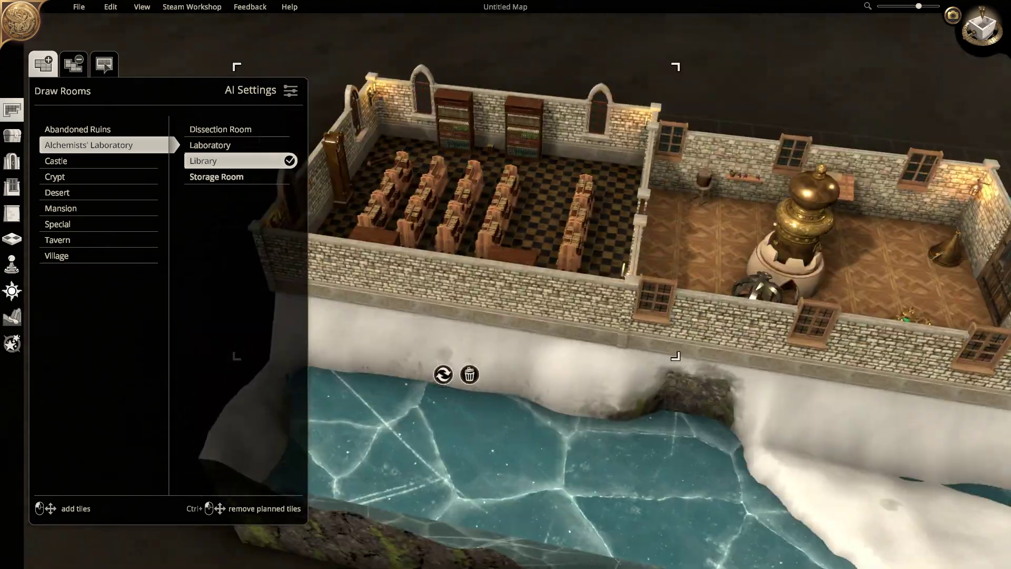
- Draw and build an Alchemists' Laboratory Storage Room along the laboratory's front wall, on the snow bank
click(217, 177)
key(d)
key(s)
drag(638, 351, 636, 353)
middle_drag(636, 353, 505, 363)
click(555, 413)
middle_drag(555, 413, 785, 469)
- Draw and build a Dissection Room in front of the library, spanning the snow and cracked ice beside the storage room
click(221, 129)
key(a)
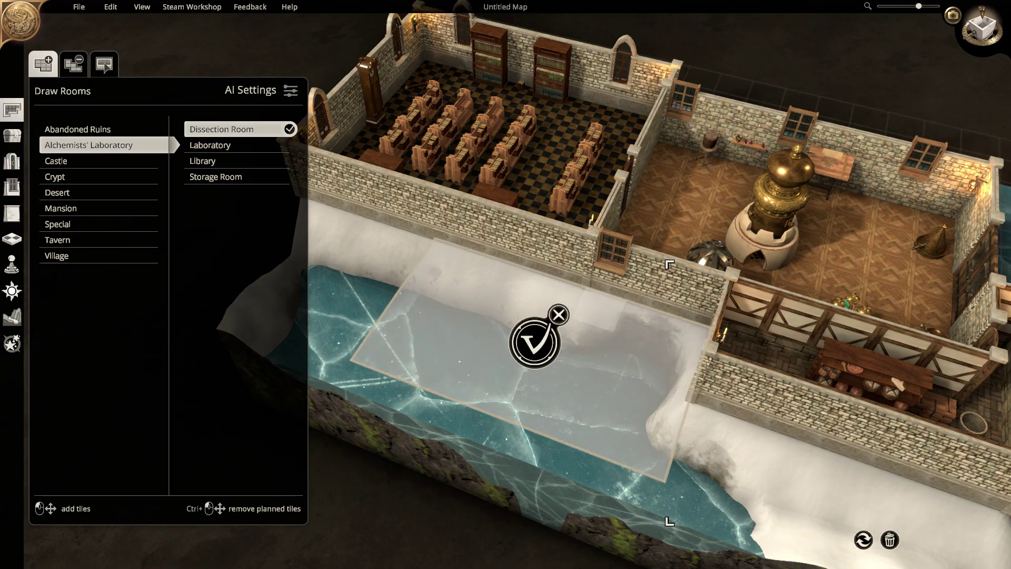
click(535, 342)
middle_drag(727, 343, 516, 295)
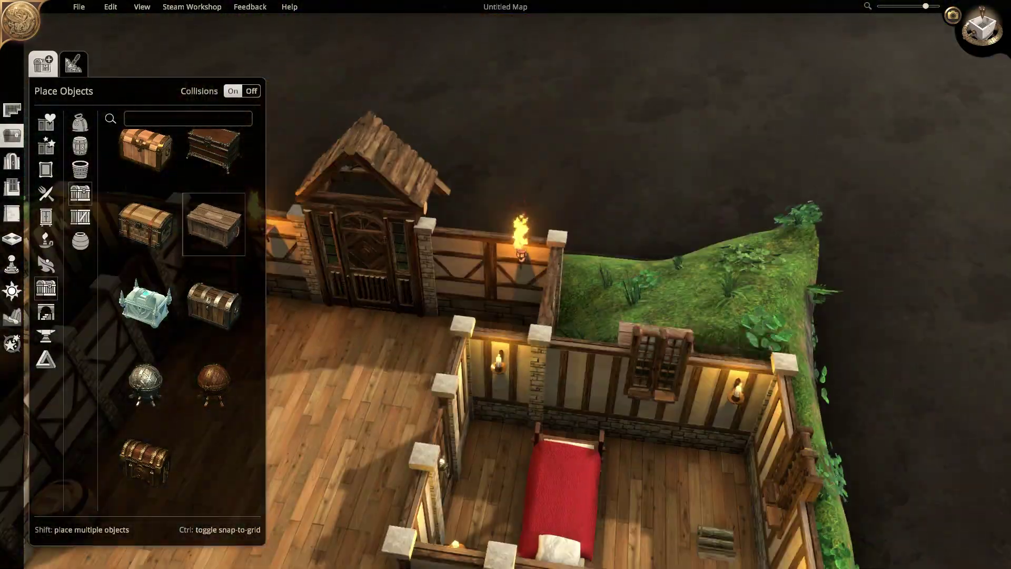
- Place a wooden chest at the foot of the red-covered bed in the tavern bedroom
mouse_move(680, 455)
middle_down()
mouse_move(695, 459)
mouse_move(802, 356)
middle_up()
click(801, 356)
mouse_move(801, 357)
right_down()
mouse_move(661, 289)
mouse_move(587, 291)
right_up()
click(589, 347)
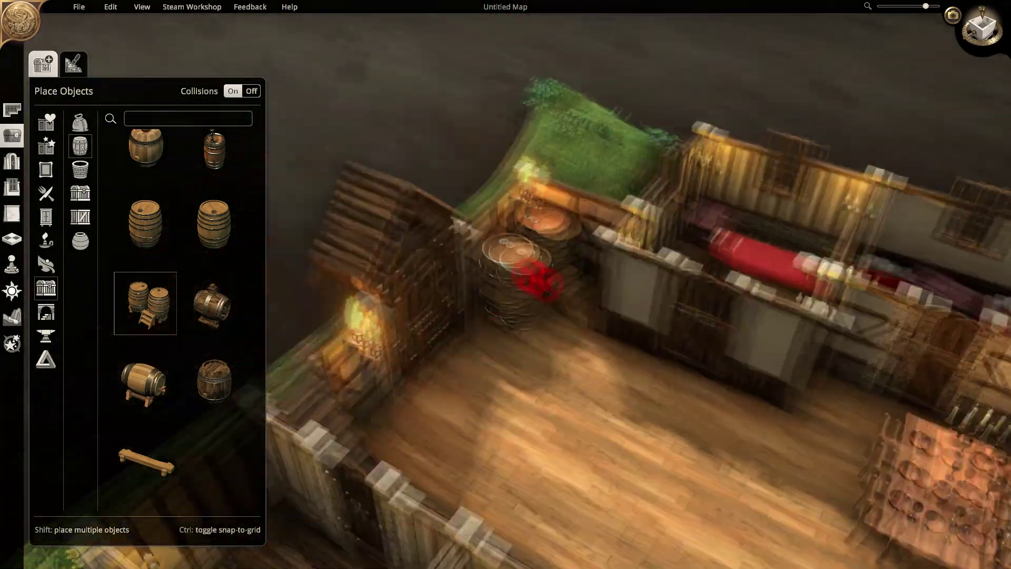
- Place a round reddish clay jar on the middle barrel in the stone-floored storeroom and pick a wooden chair from the seating furniture
scroll(181, 287, up, 1)
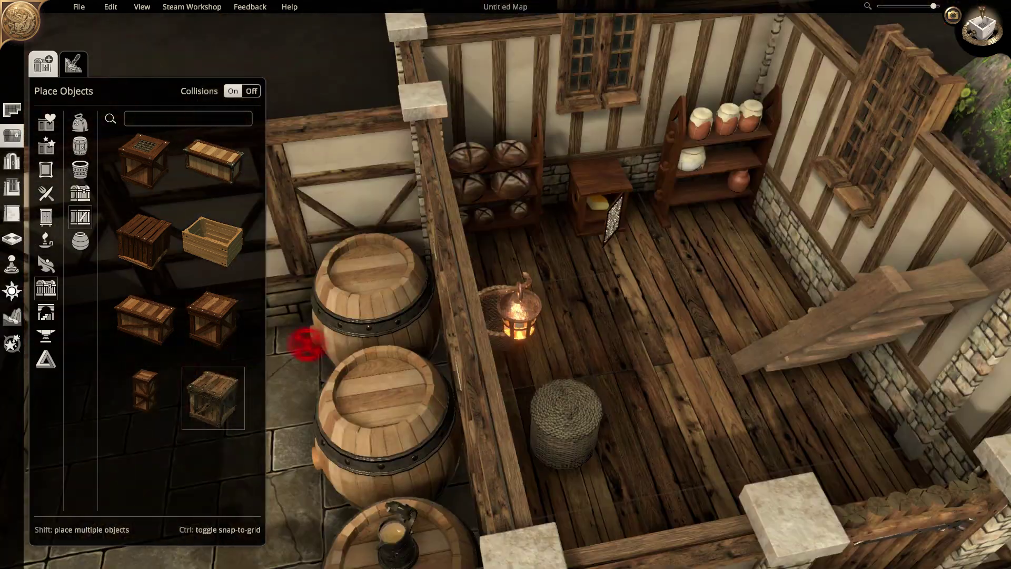
click(146, 240)
click(214, 318)
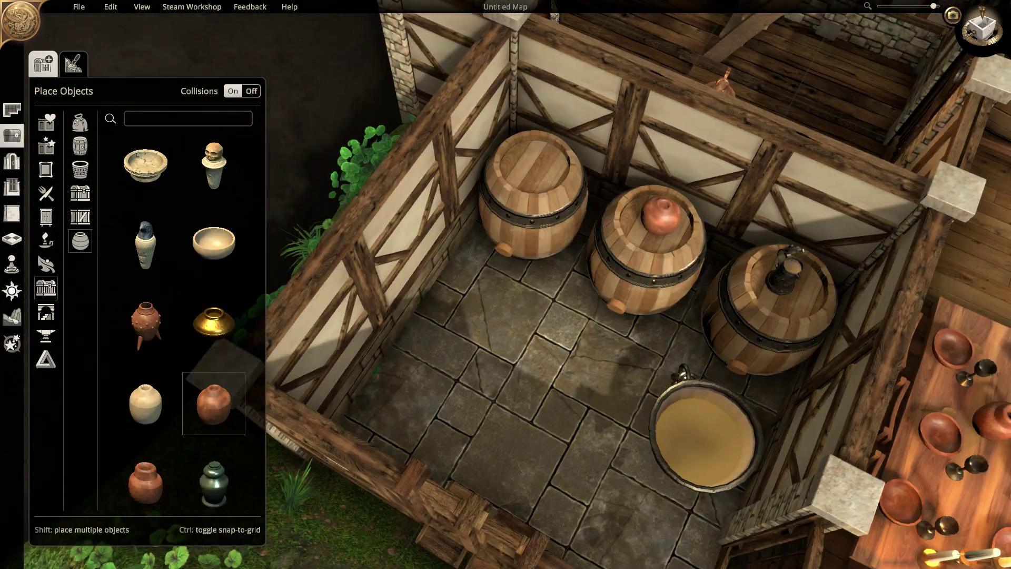
click(46, 217)
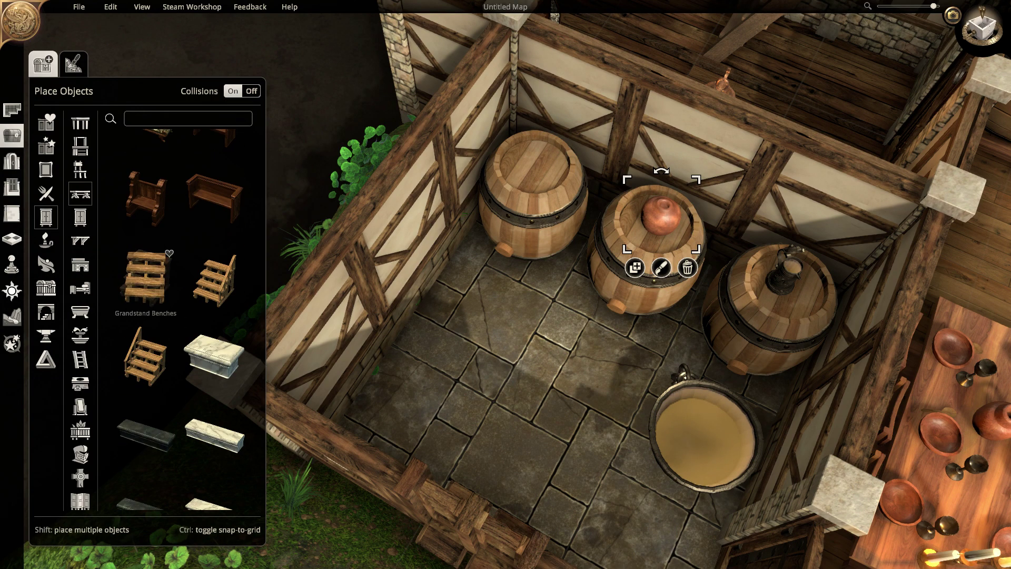
click(145, 192)
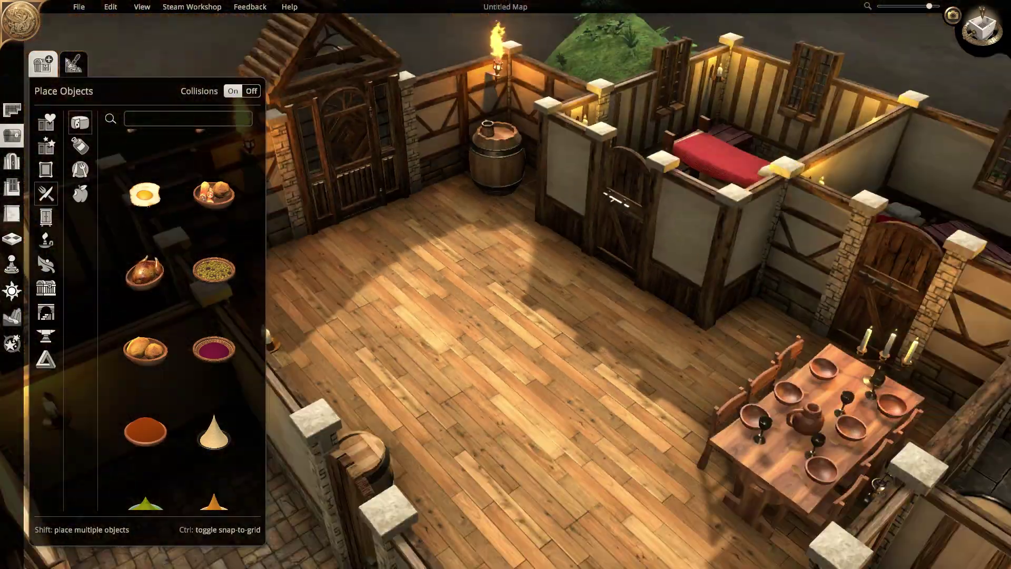
- Place the green backpack with the orange bedroll on the tavern floor, against the wall between the entrance door and the barrel
click(46, 146)
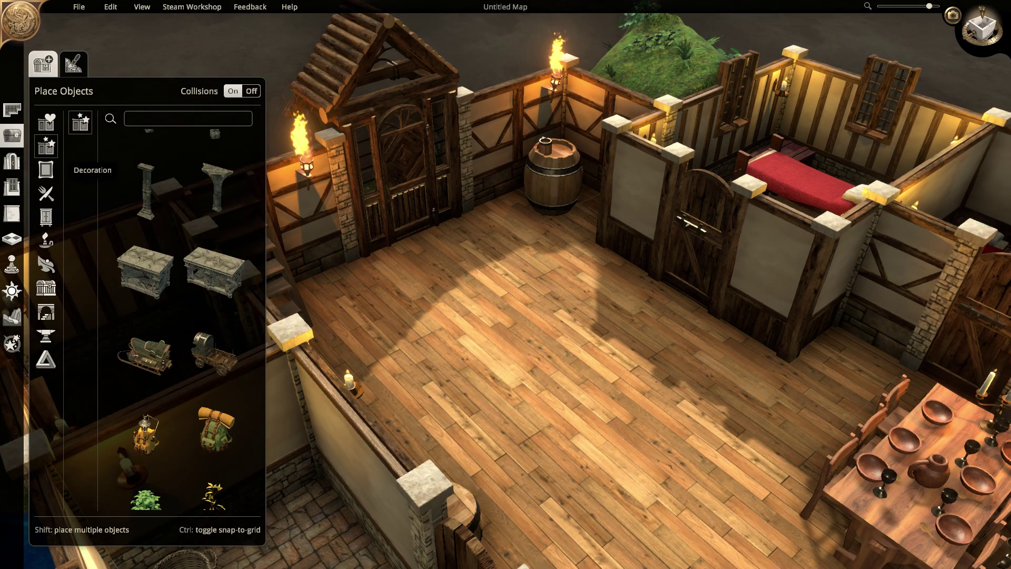
scroll(179, 316, down, 3)
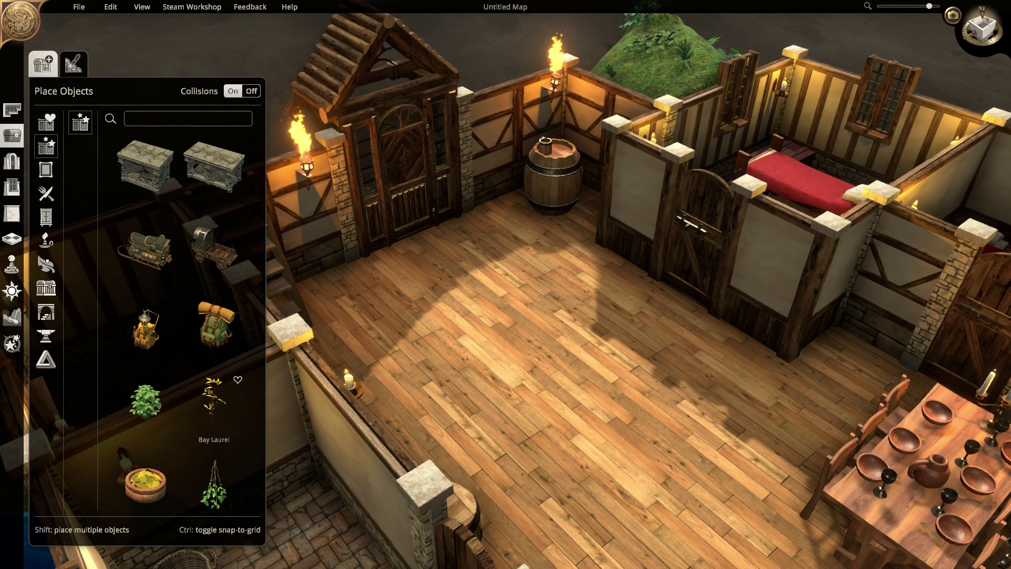
click(213, 324)
click(493, 211)
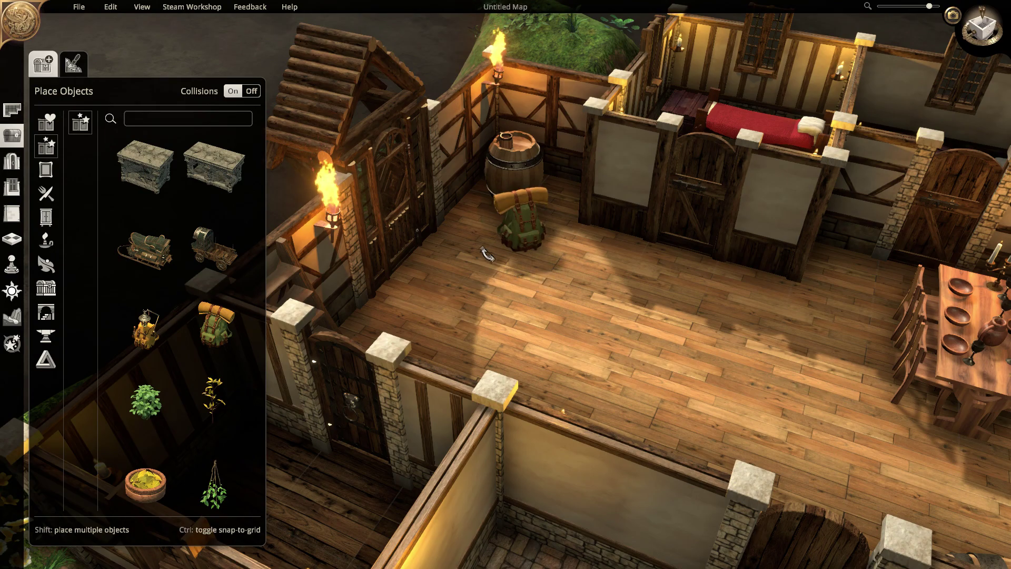
click(484, 251)
- Hang a red heraldic shield with a white emblem on the plaster wall panel beside the bedroom door
scroll(179, 316, down, 2)
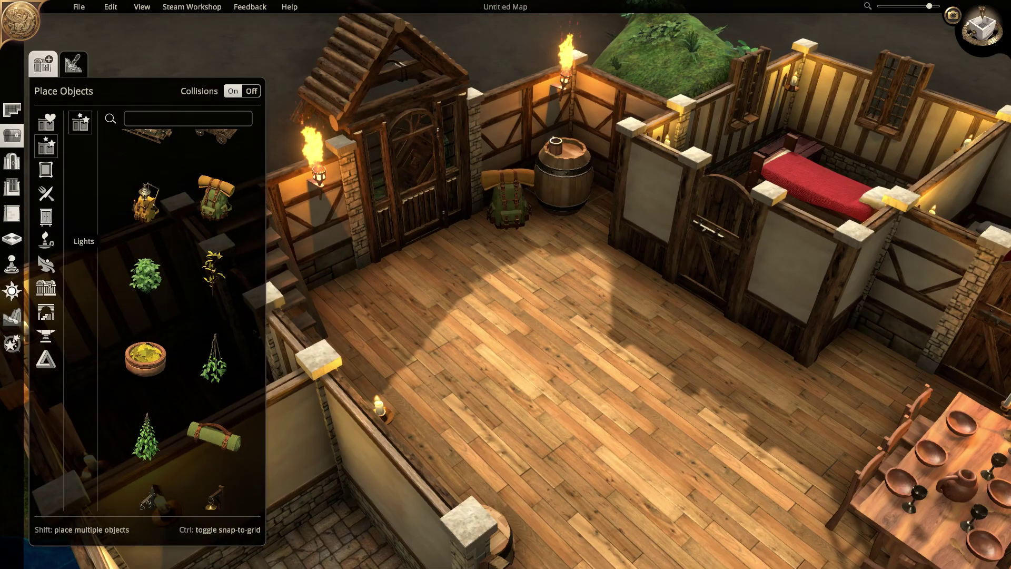
click(46, 170)
click(79, 193)
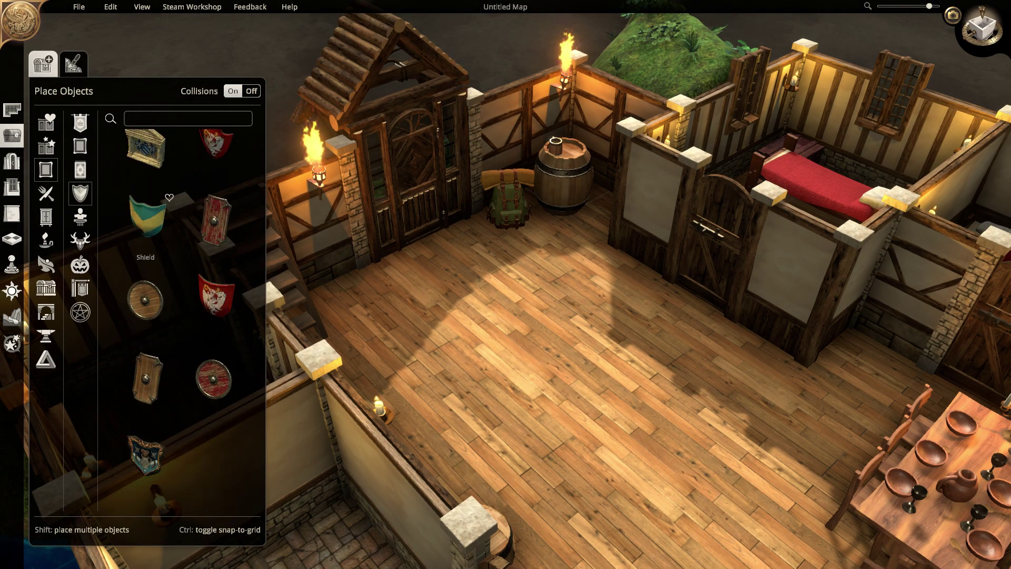
click(213, 221)
click(798, 245)
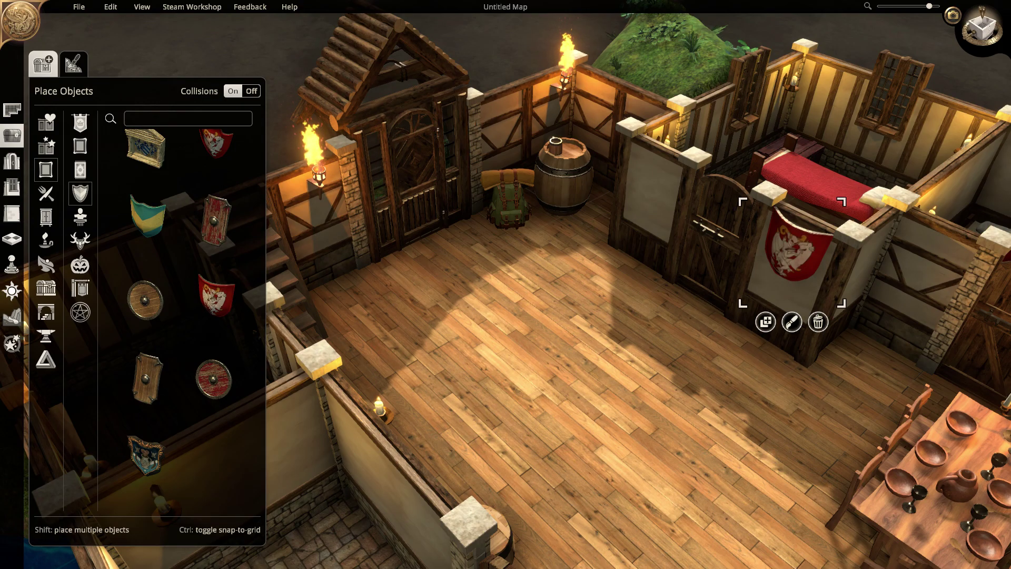